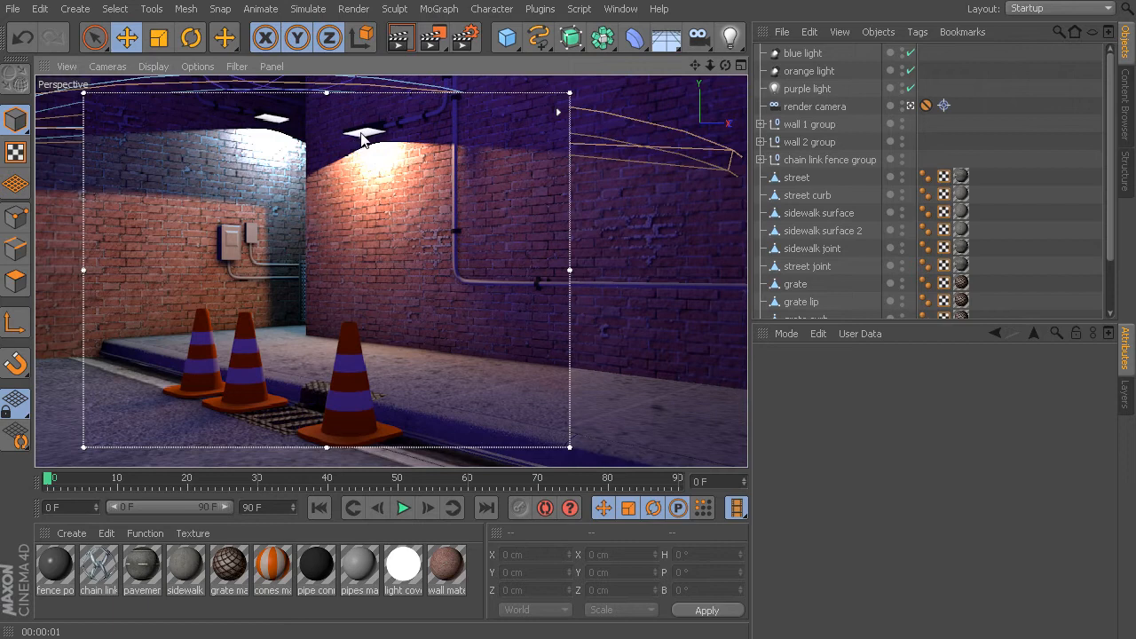
# Step: Enable the Glow channel on the light cover material and display its glow settings
pyautogui.doubleClick(403, 566)
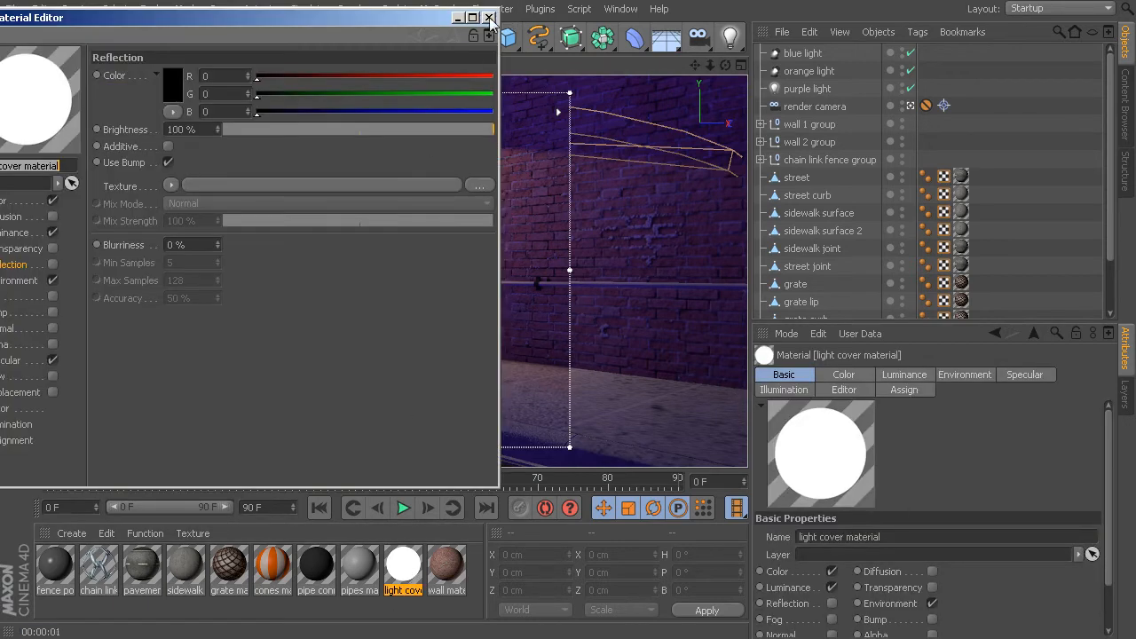
pyautogui.click(488, 17)
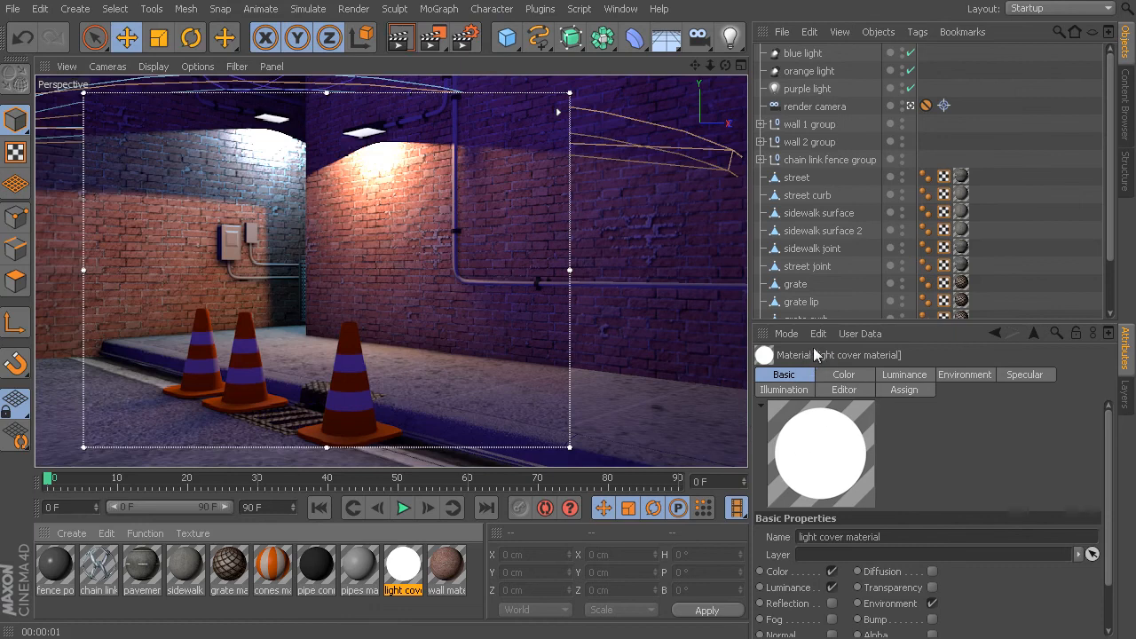
pyautogui.scroll(-1, 1115, 448)
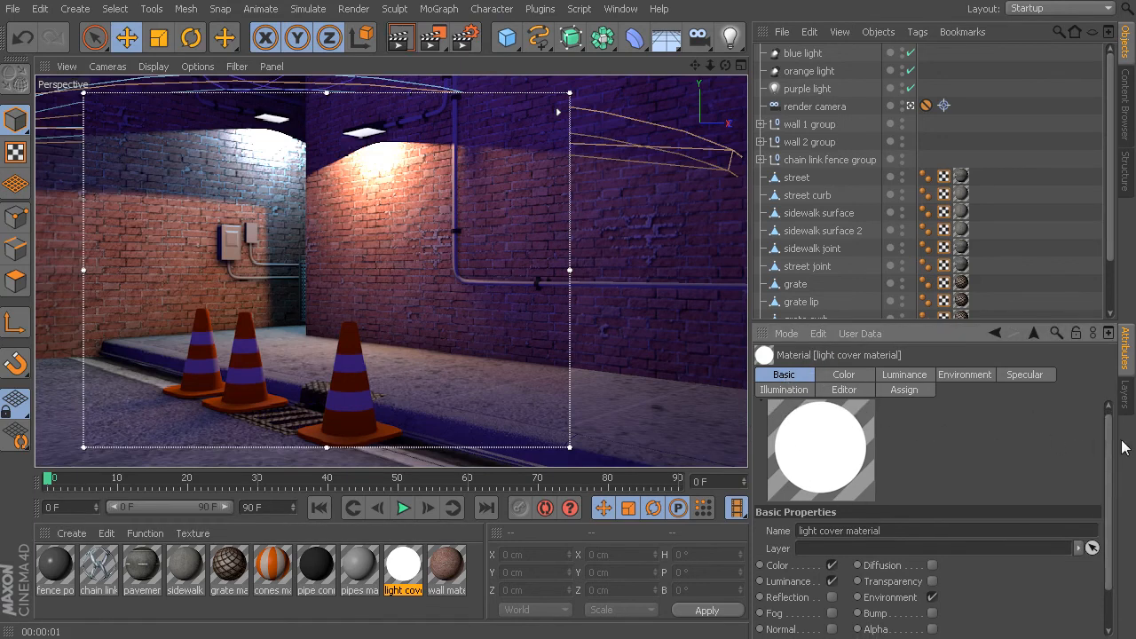
pyautogui.moveTo(1114, 448); pyautogui.dragTo(1113, 484)
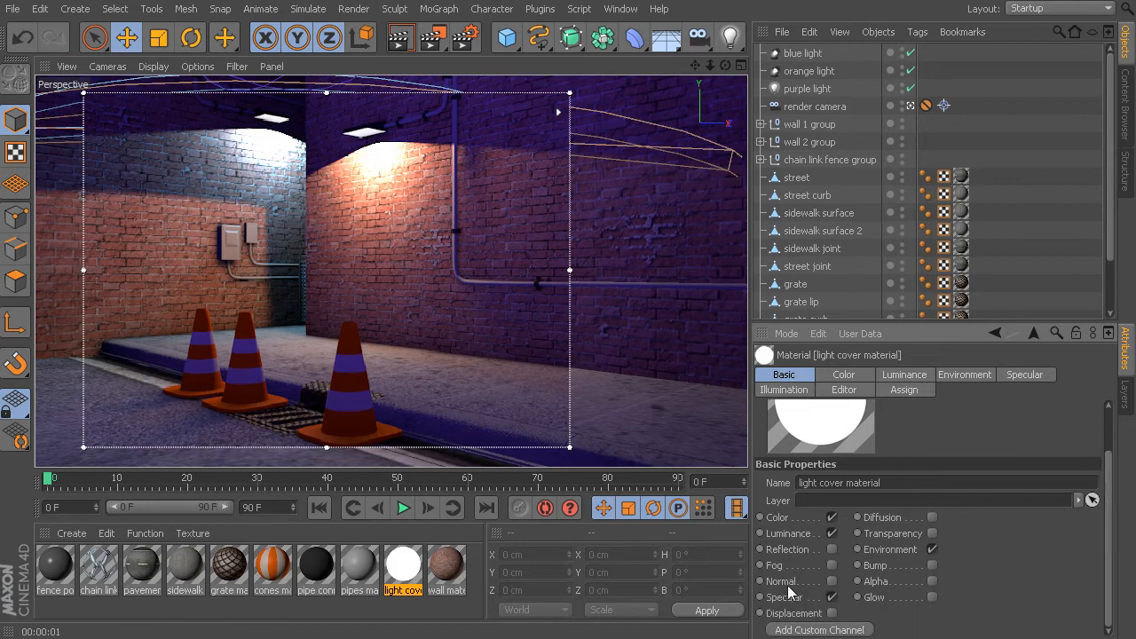
pyautogui.click(873, 598)
pyautogui.click(932, 597)
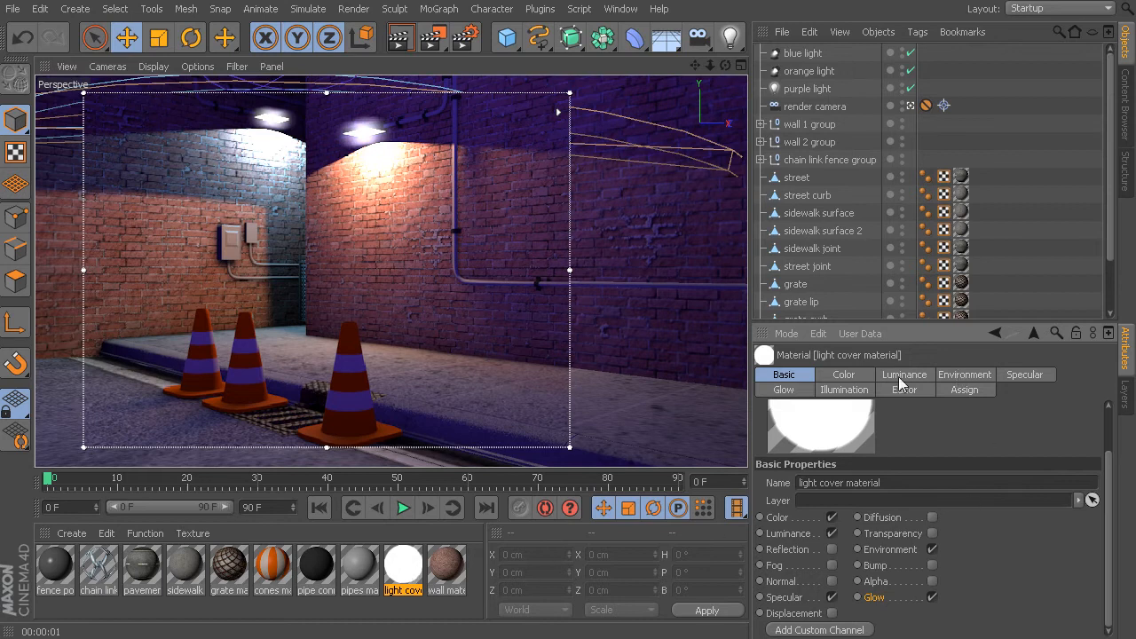
pyautogui.click(785, 390)
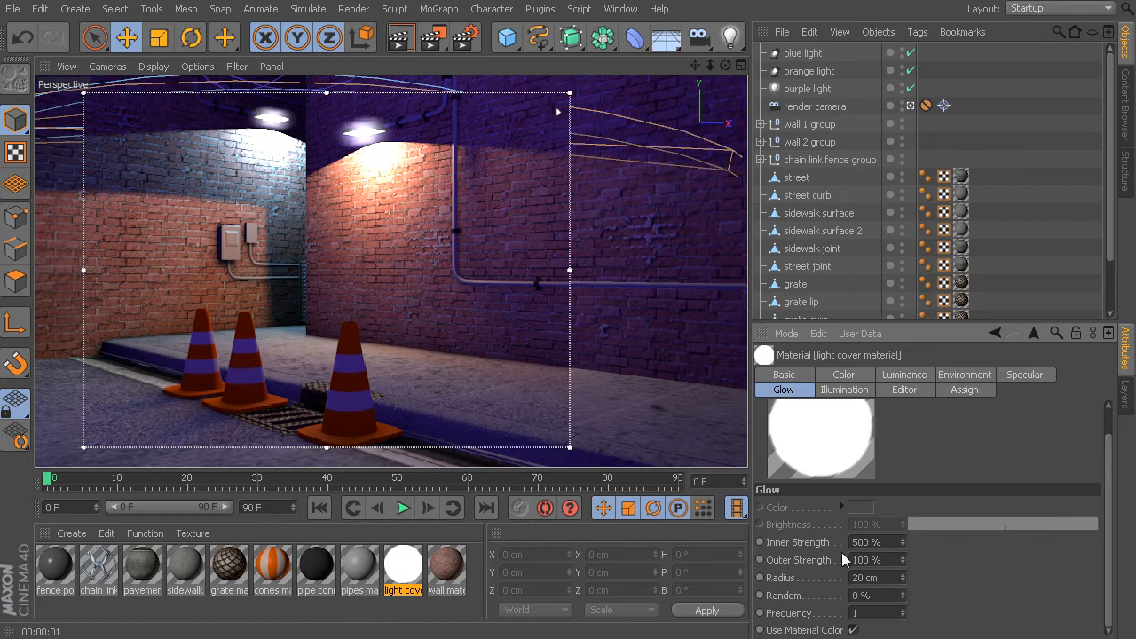
# Step: Try glow inner strengths of 100% and 200% on the light cover material
pyautogui.click(885, 543)
pyautogui.write('100')
pyautogui.press('Return')
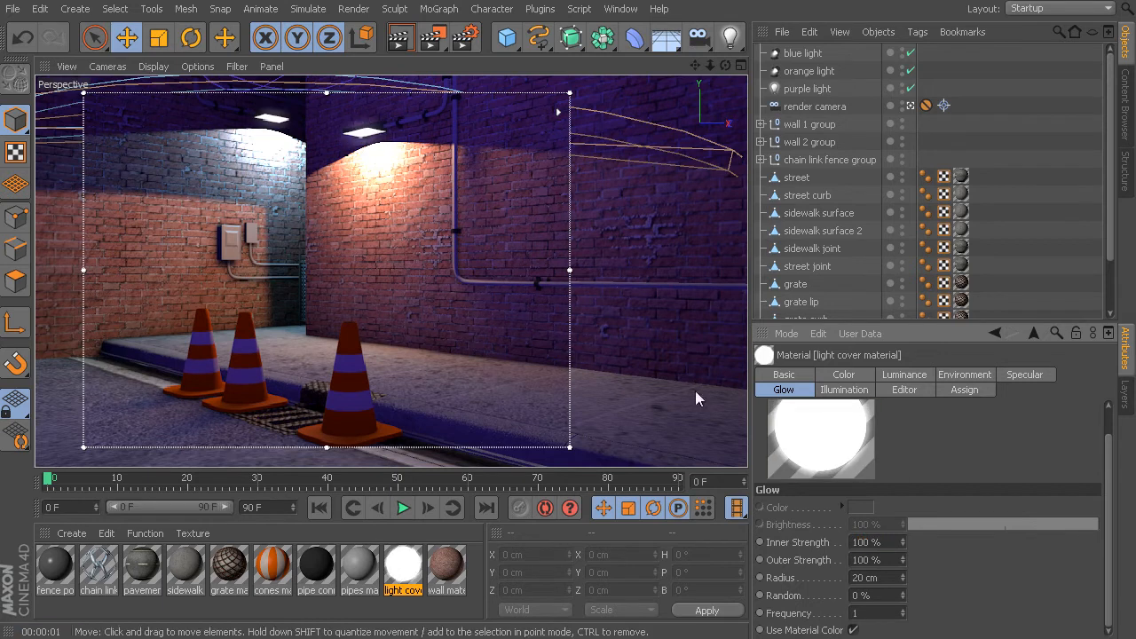
pyautogui.click(884, 541)
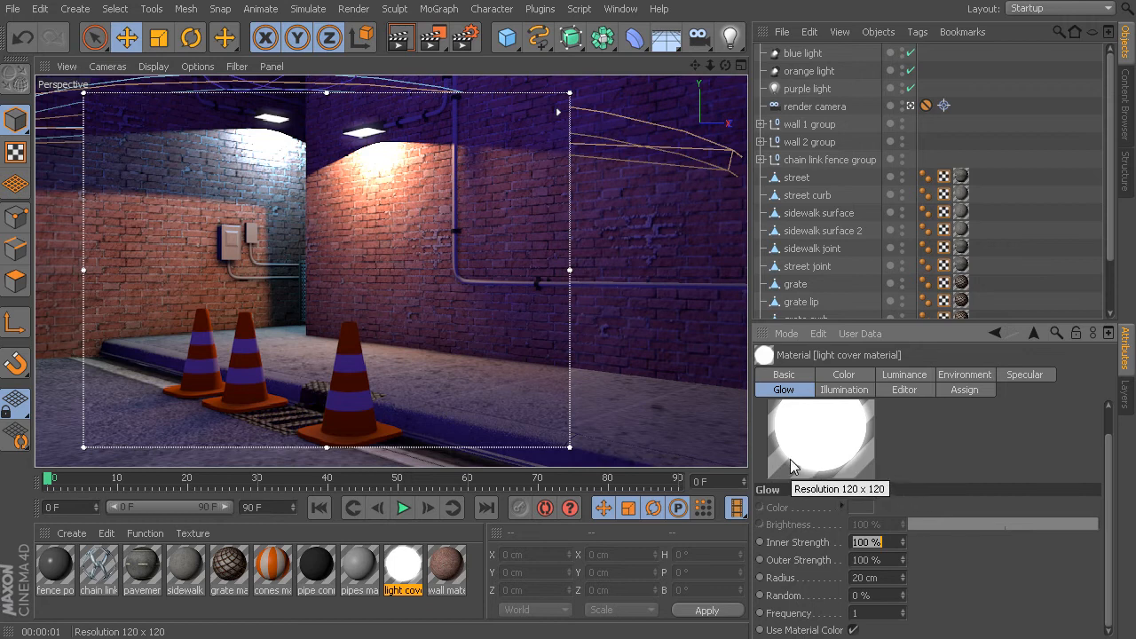
pyautogui.write('200')
pyautogui.press('Return')
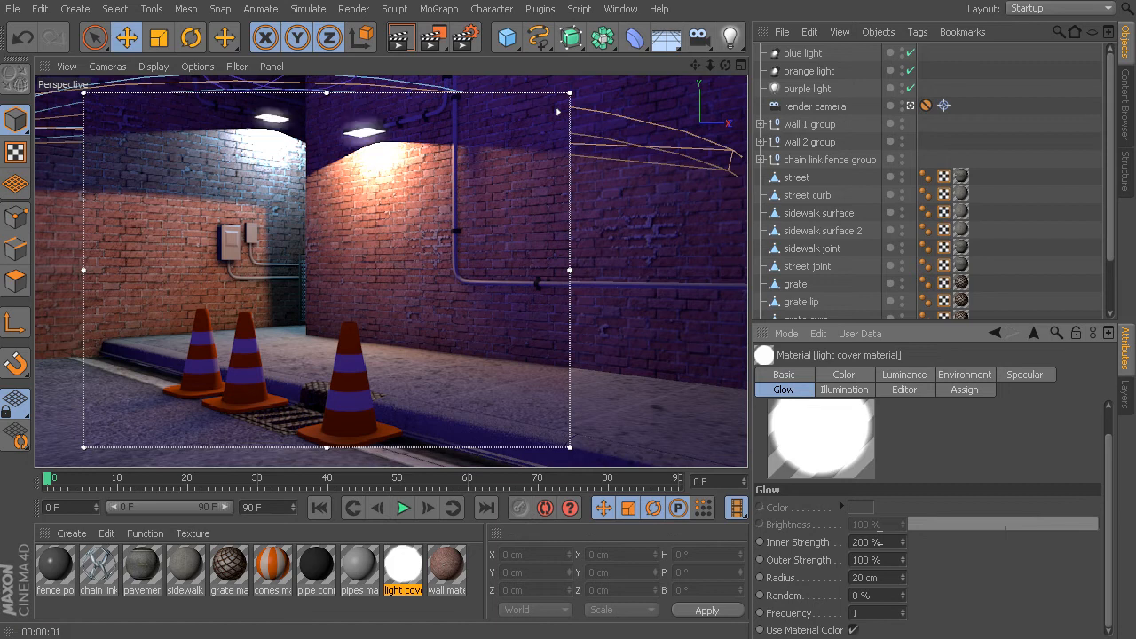
# Step: Try a glow inner strength of 300% and return it to 500%
pyautogui.doubleClick(878, 540)
pyautogui.write('30')
pyautogui.press('Return')
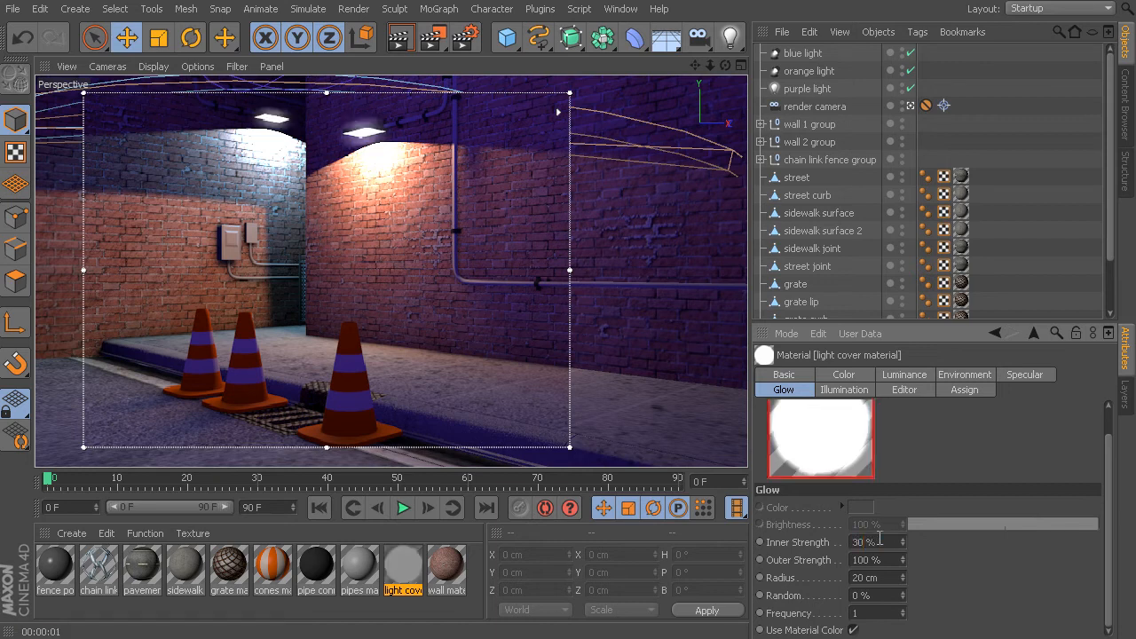
pyautogui.write('300')
pyautogui.press('Return')
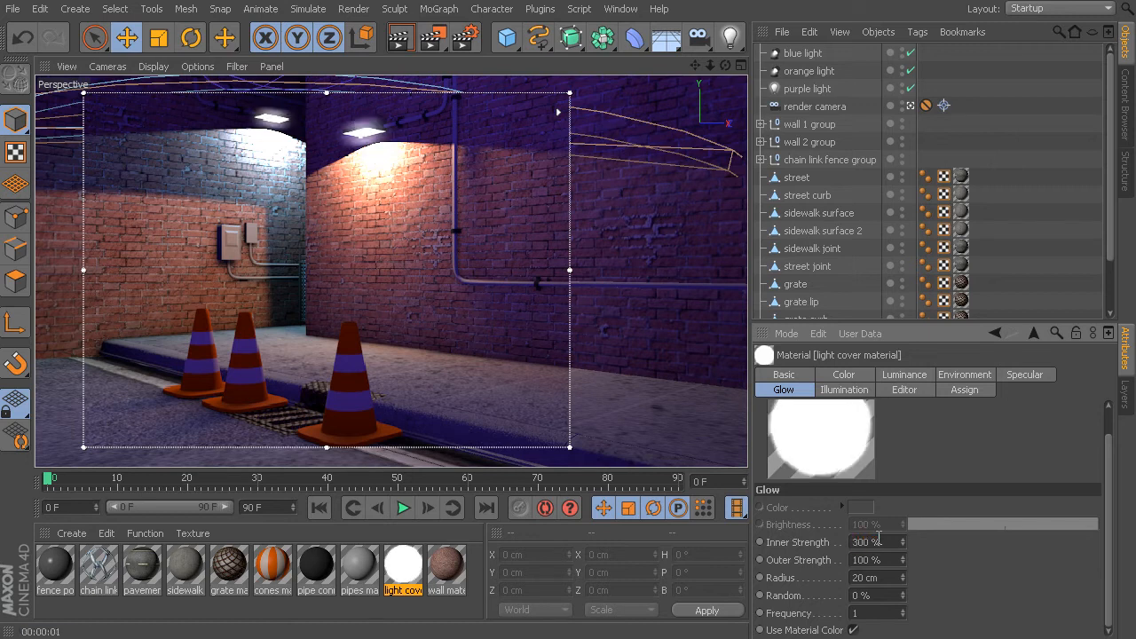
pyautogui.doubleClick(877, 539)
pyautogui.write('500')
pyautogui.press('Return')
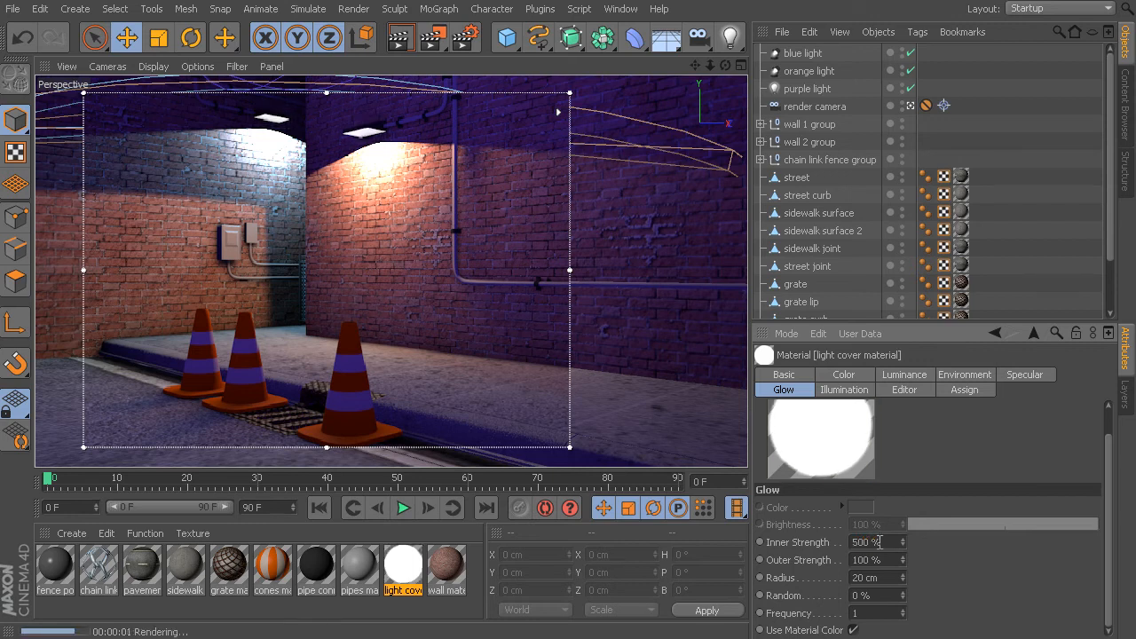
# Step: Try glow radii of 10 cm and 50 cm, and return the radius to 20 cm
pyautogui.doubleClick(883, 578)
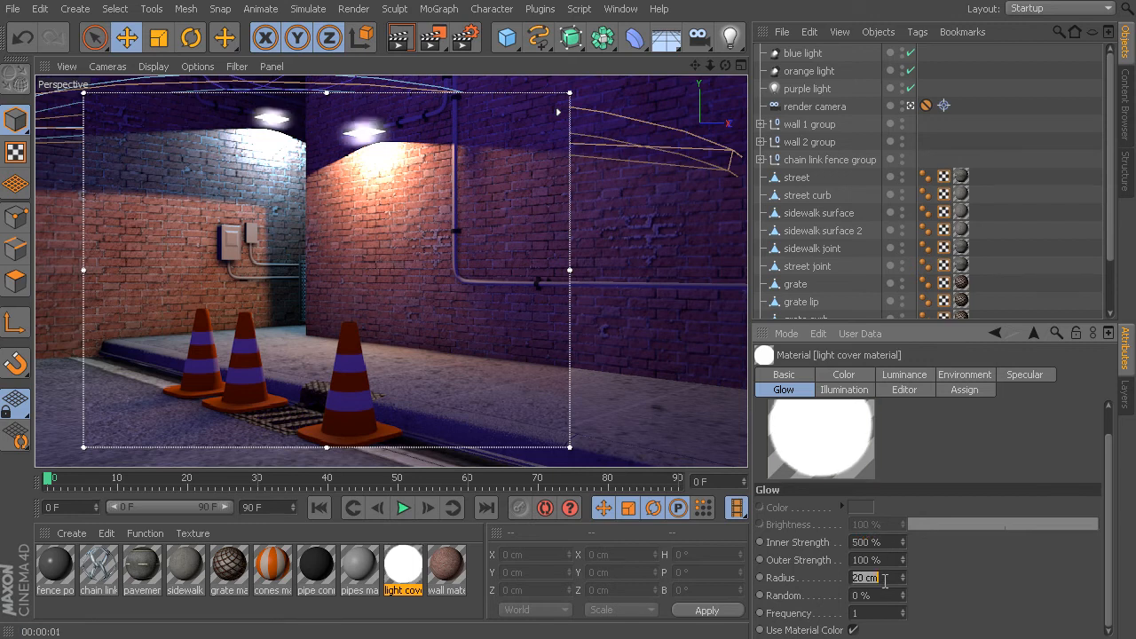
pyautogui.write('10')
pyautogui.press('Return')
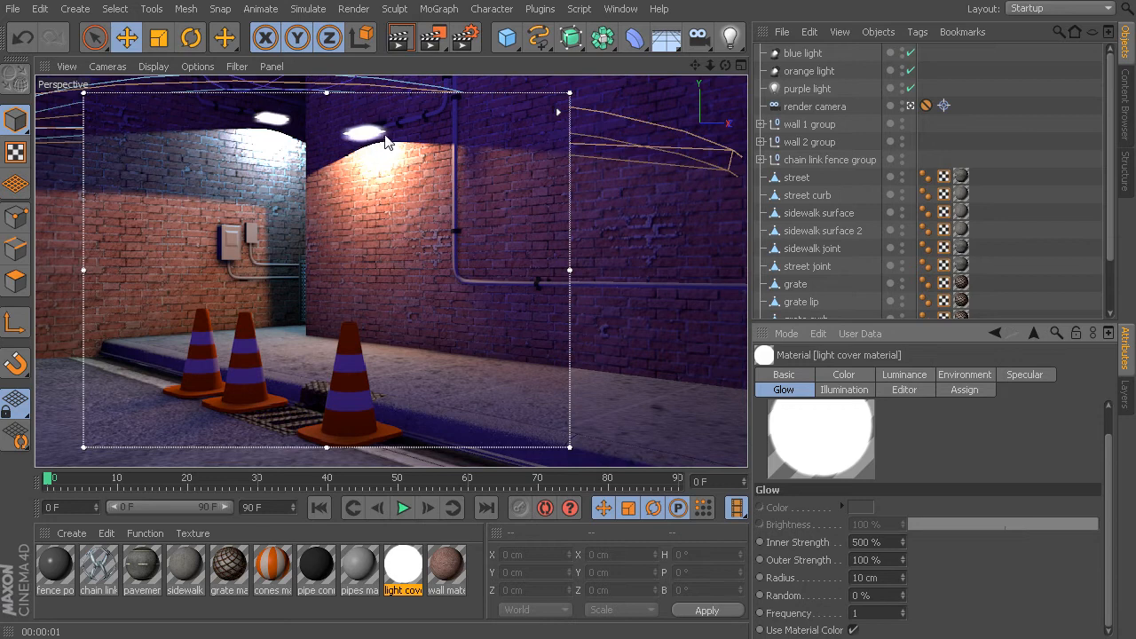
pyautogui.click(863, 578)
pyautogui.write('50')
pyautogui.press('Return')
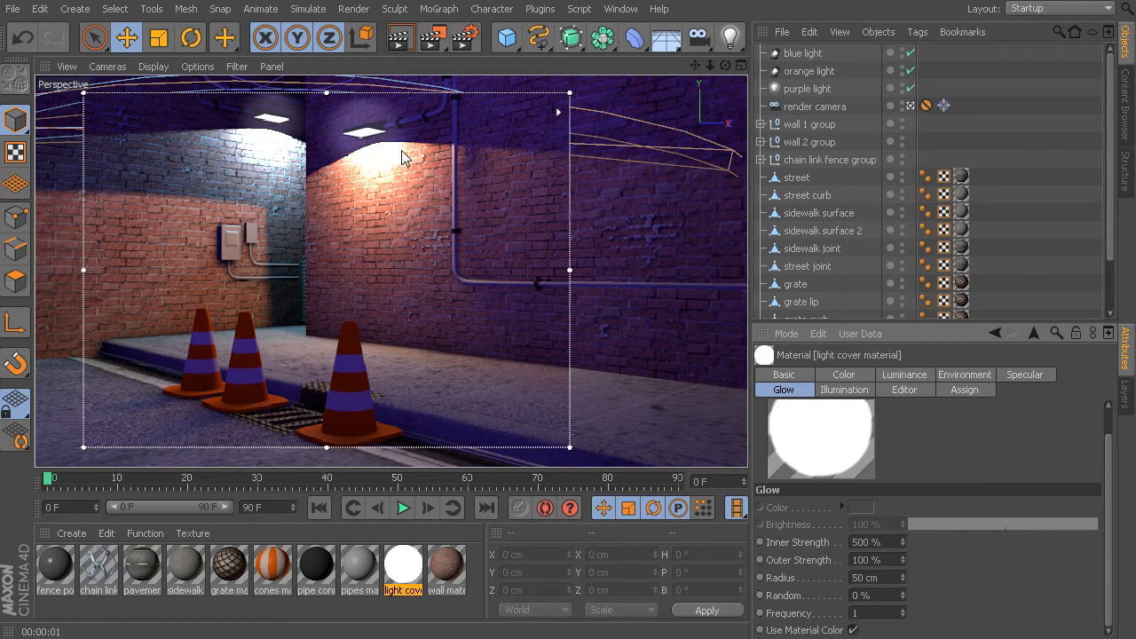
pyautogui.click(868, 578)
pyautogui.write('20')
pyautogui.press('Return')
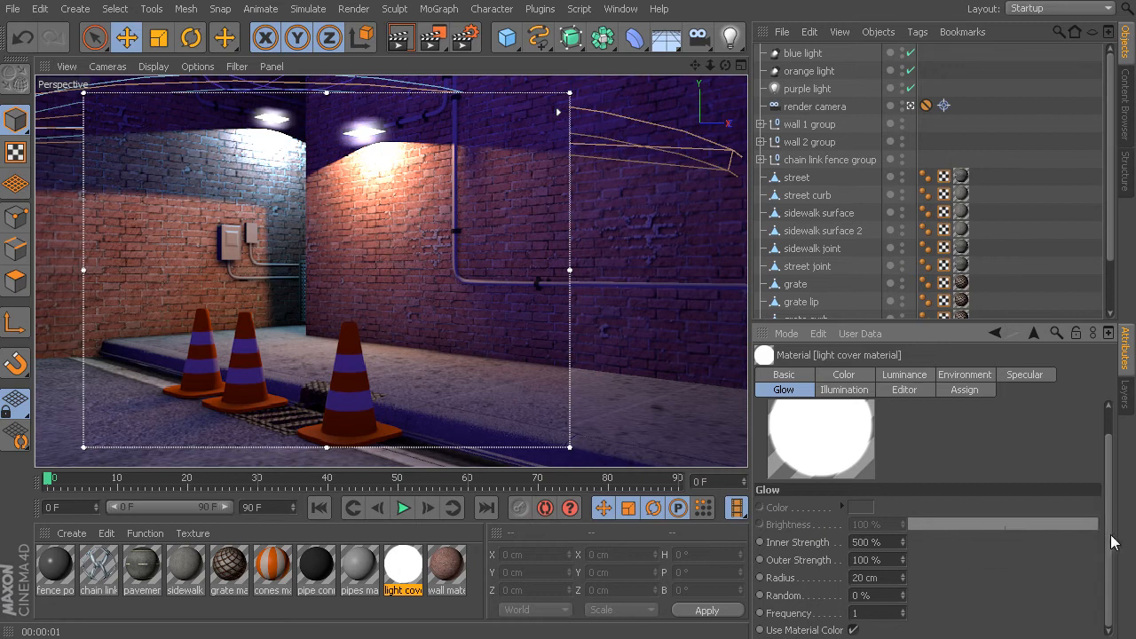
pyautogui.doubleClick(874, 595)
pyautogui.click(789, 612)
pyautogui.click(786, 595)
pyautogui.click(790, 612)
# Step: Set the red and green values of the light cover material's base color to 255, giving a pale yellow
pyautogui.click(841, 374)
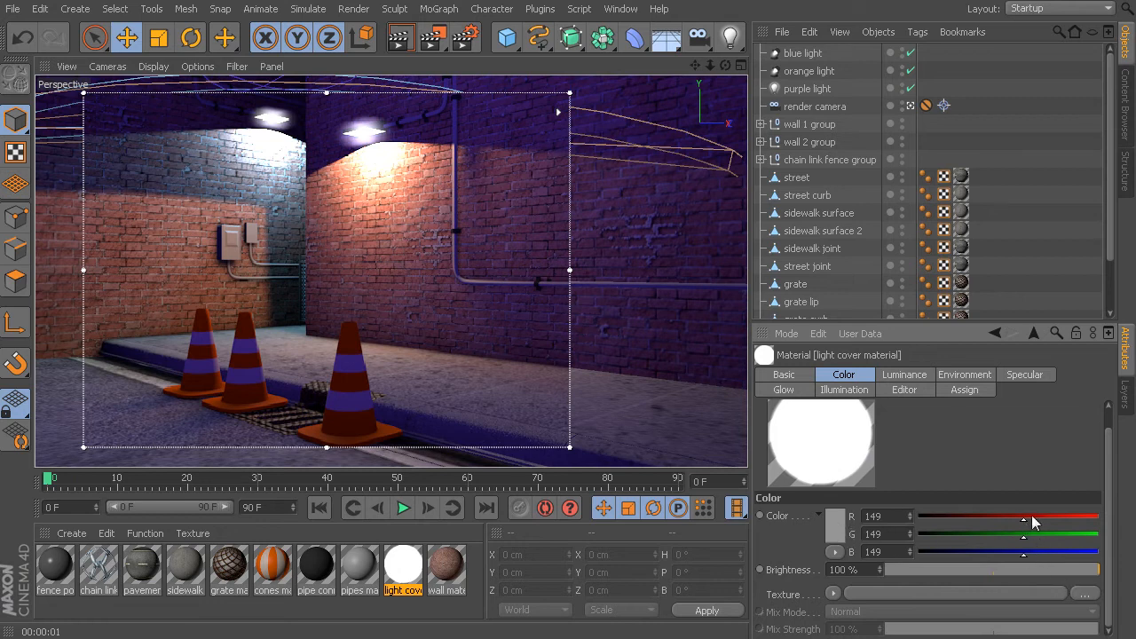
pyautogui.moveTo(1037, 516); pyautogui.dragTo(1103, 520)
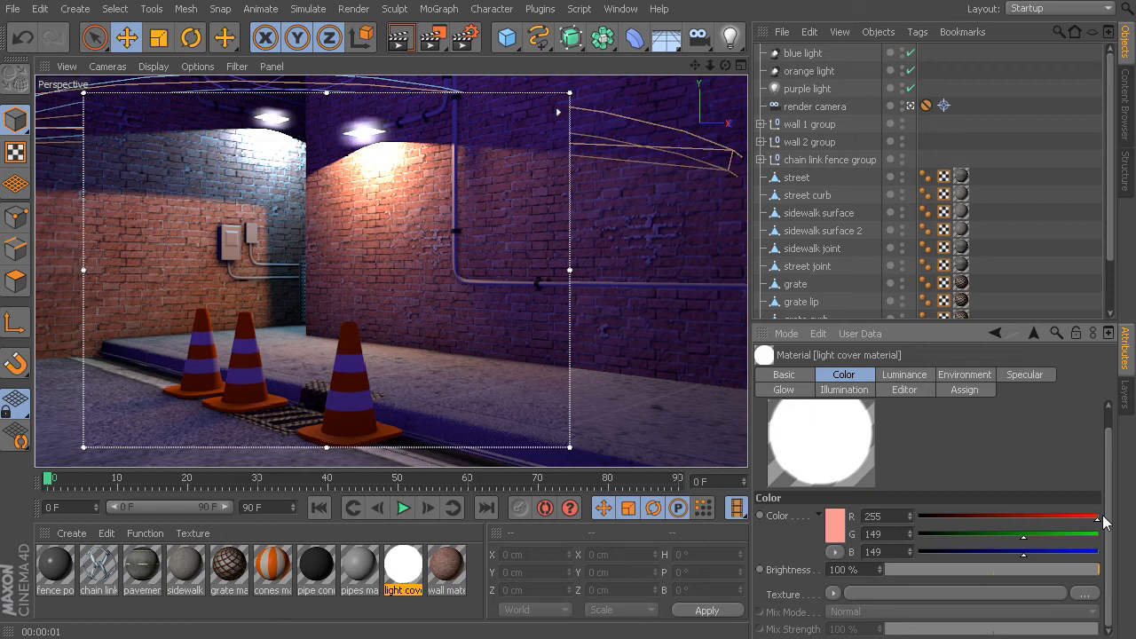
pyautogui.moveTo(1089, 538); pyautogui.dragTo(1098, 534)
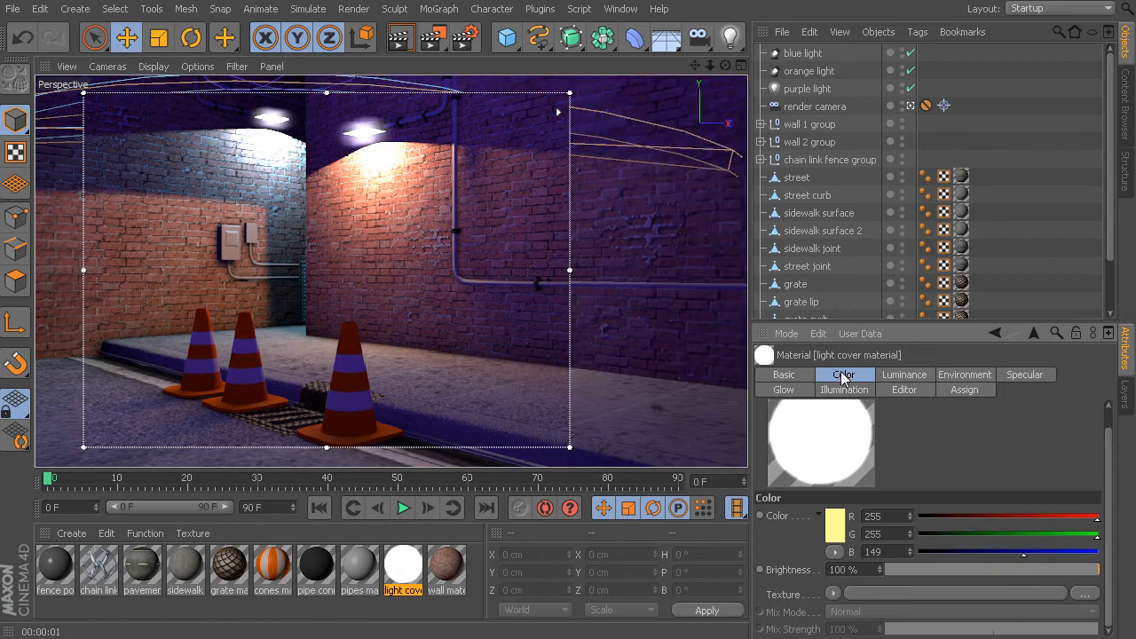
# Step: Try a blue luminance color of RGB 46, 108, 223 on the light cover material
pyautogui.click(907, 378)
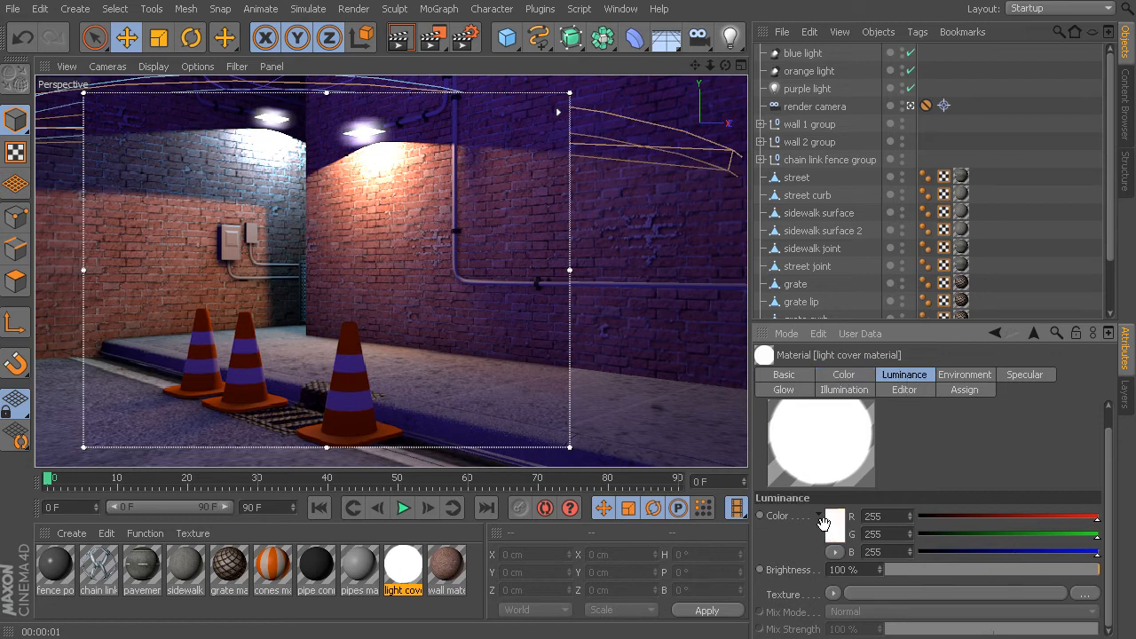
pyautogui.click(834, 529)
pyautogui.click(892, 456)
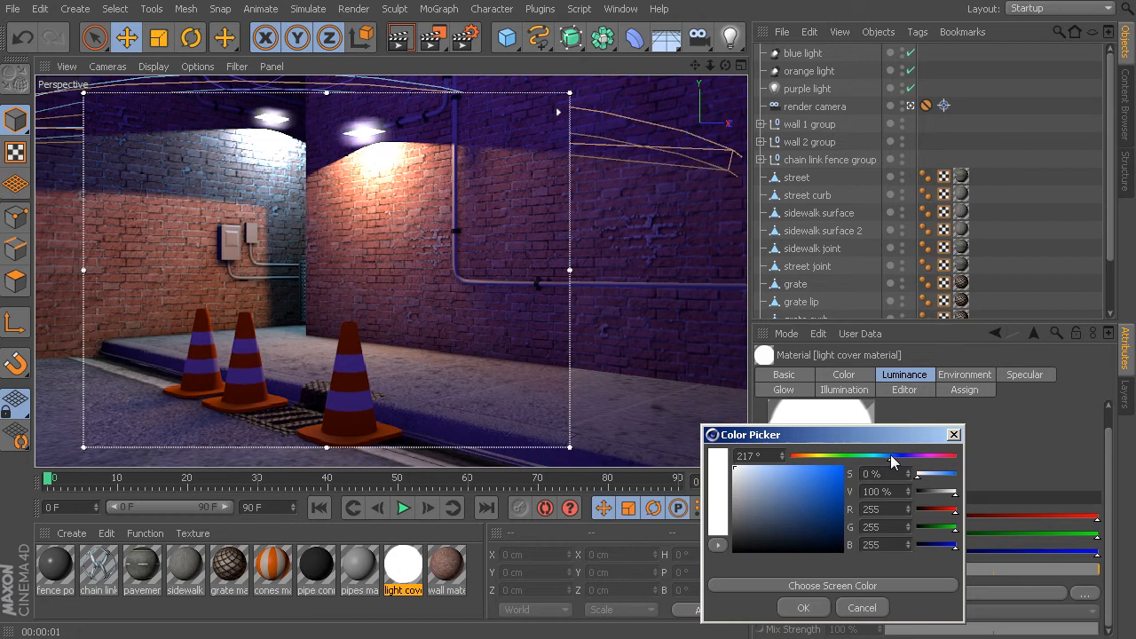
pyautogui.click(820, 476)
pyautogui.click(803, 607)
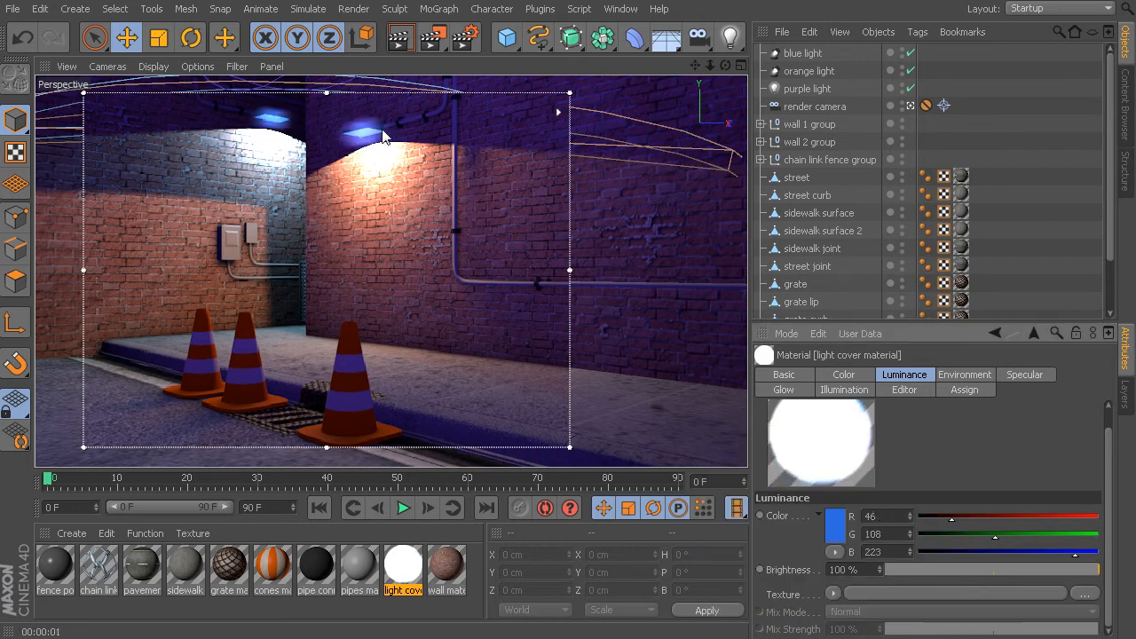
# Step: Return the light cover material's luminance color to pure white, RGB 255, 255, 255
pyautogui.click(835, 529)
pyautogui.click(730, 481)
pyautogui.moveTo(730, 481); pyautogui.dragTo(727, 466)
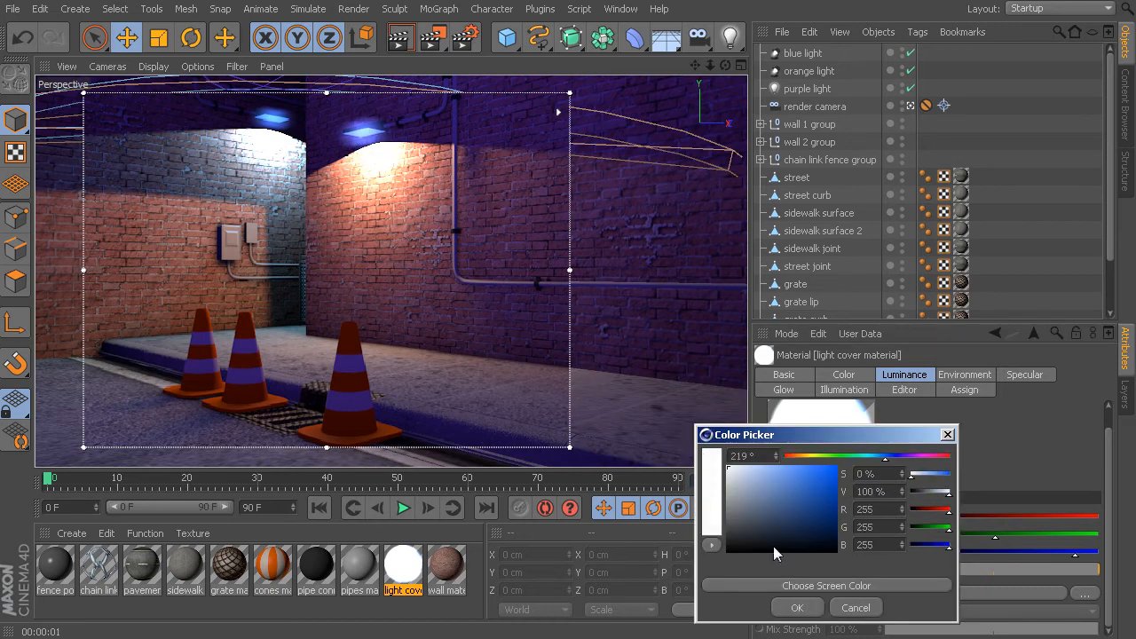
pyautogui.click(815, 610)
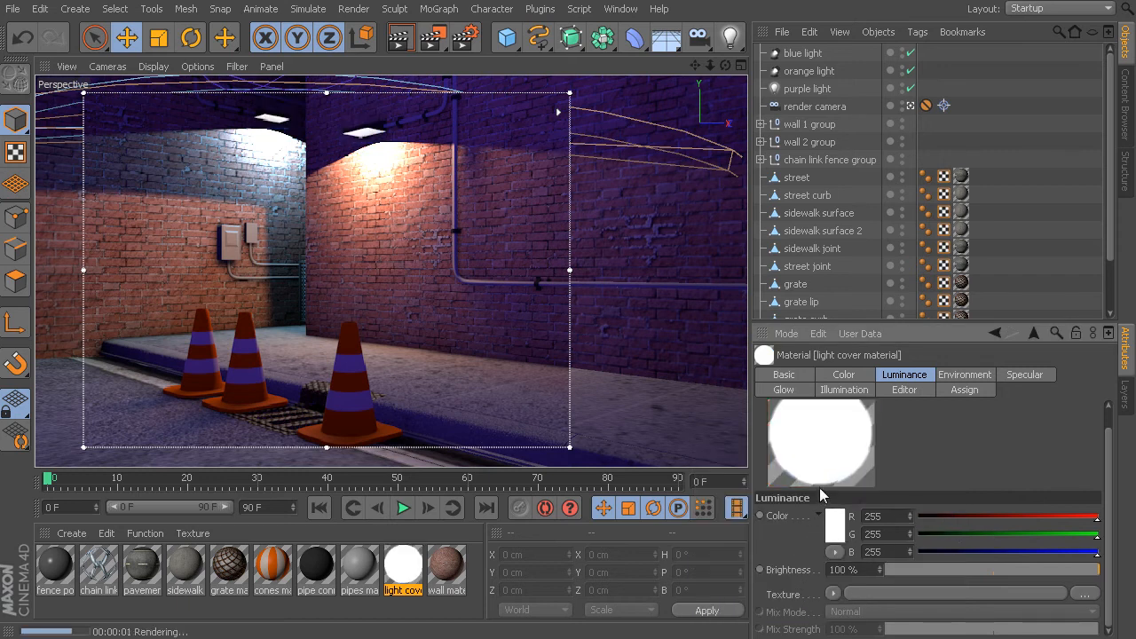
# Step: Turn off Use Material Color for the light cover material's glow and choose a bright blue glow color
pyautogui.click(785, 390)
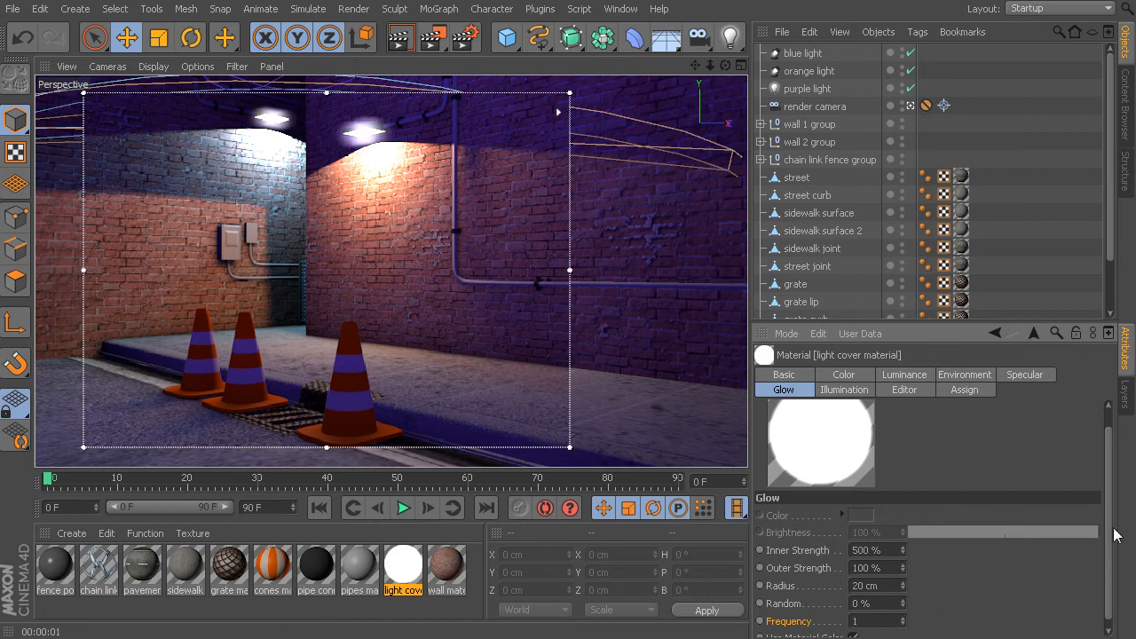
pyautogui.scroll(-1, 1107, 522)
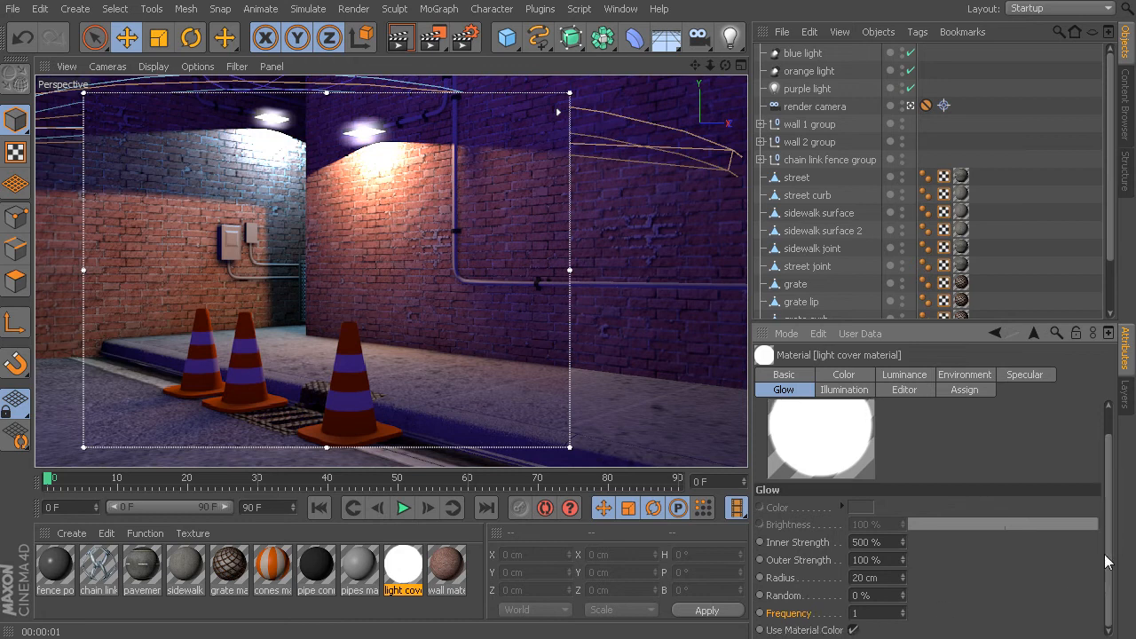
pyautogui.click(854, 629)
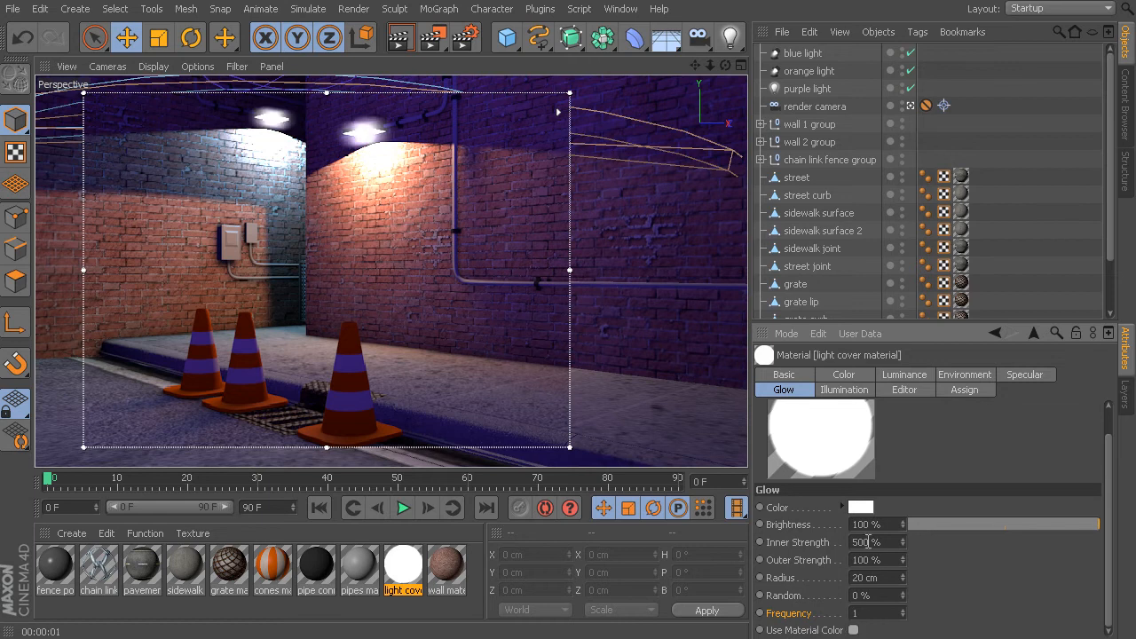
pyautogui.click(859, 509)
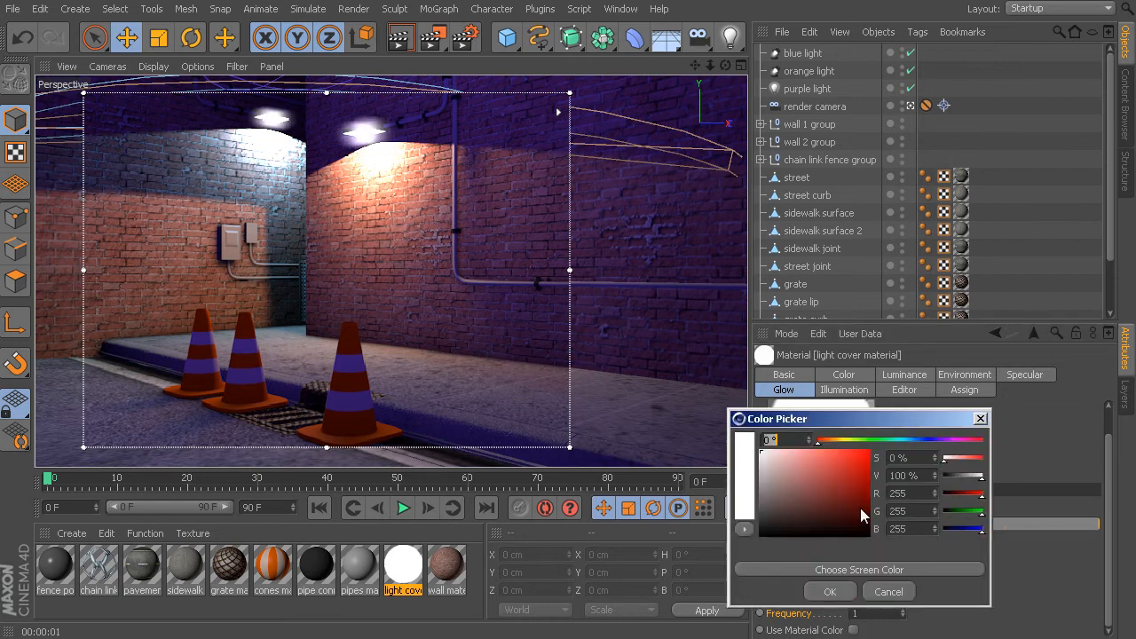
pyautogui.click(911, 440)
pyautogui.moveTo(854, 471); pyautogui.dragTo(848, 453)
pyautogui.click(830, 591)
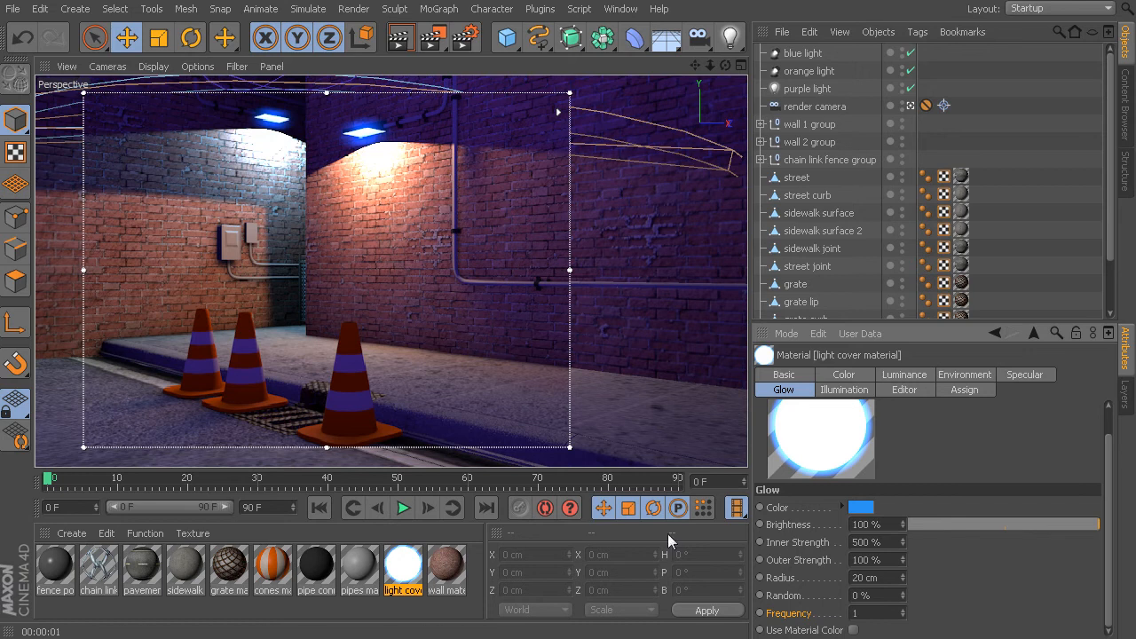
# Step: Disable the Glow channel of the light cover material
pyautogui.click(790, 380)
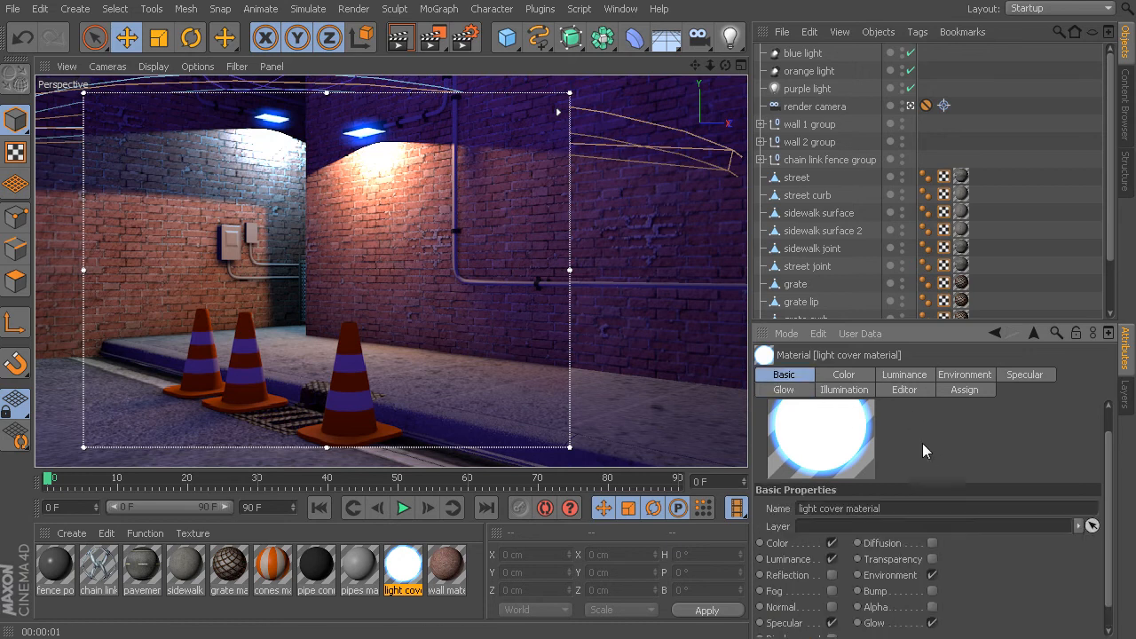
pyautogui.click(931, 623)
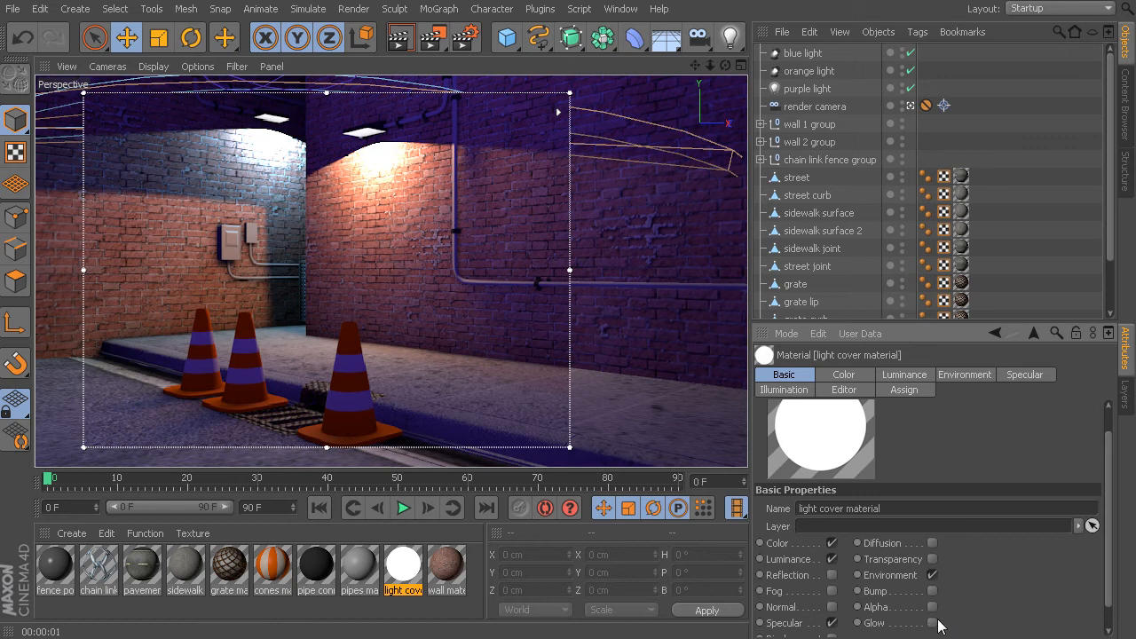
# Step: Select the nearer ceiling light's cover with the interactive render region turned off, and reveal it within wall 1 group and pipes group 1
pyautogui.click(367, 133)
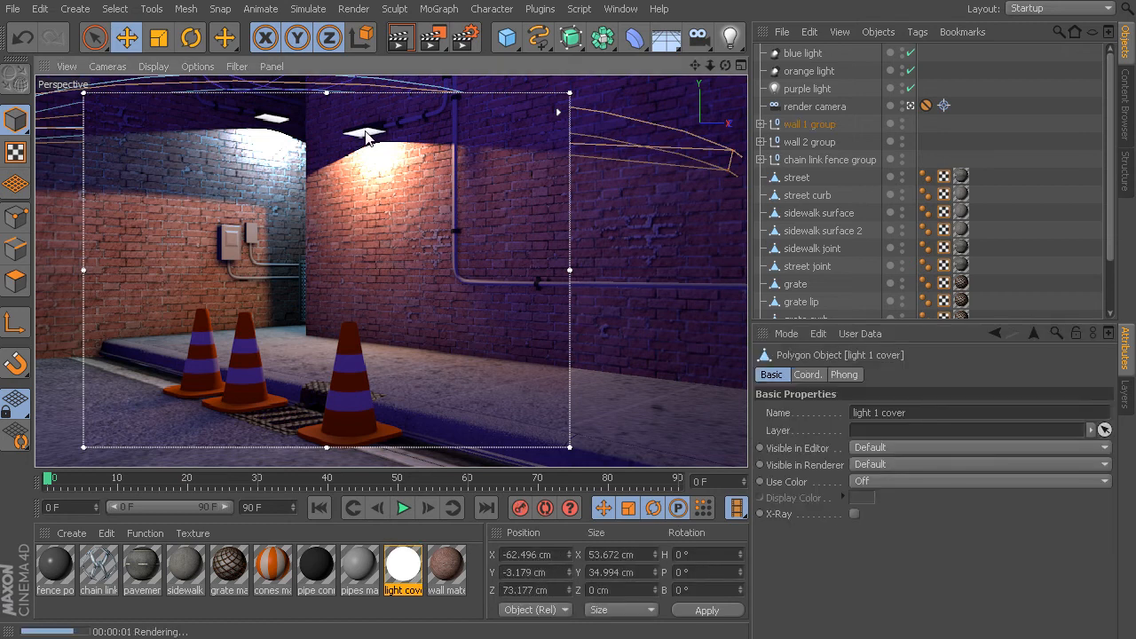
pyautogui.hotkey('alt', 'r')
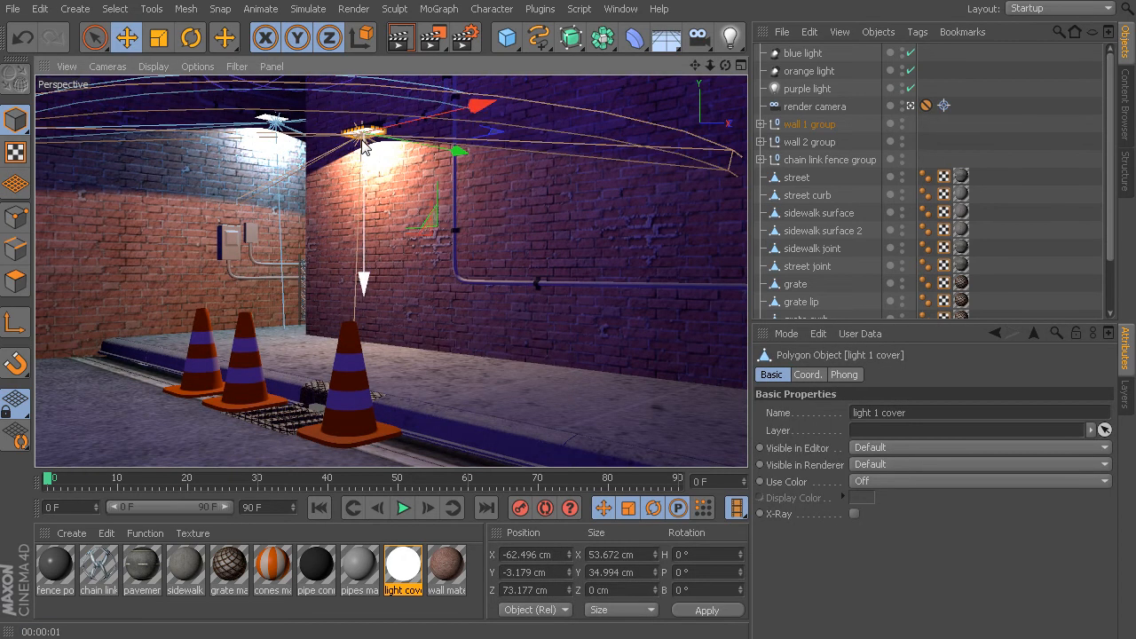
pyautogui.click(759, 125)
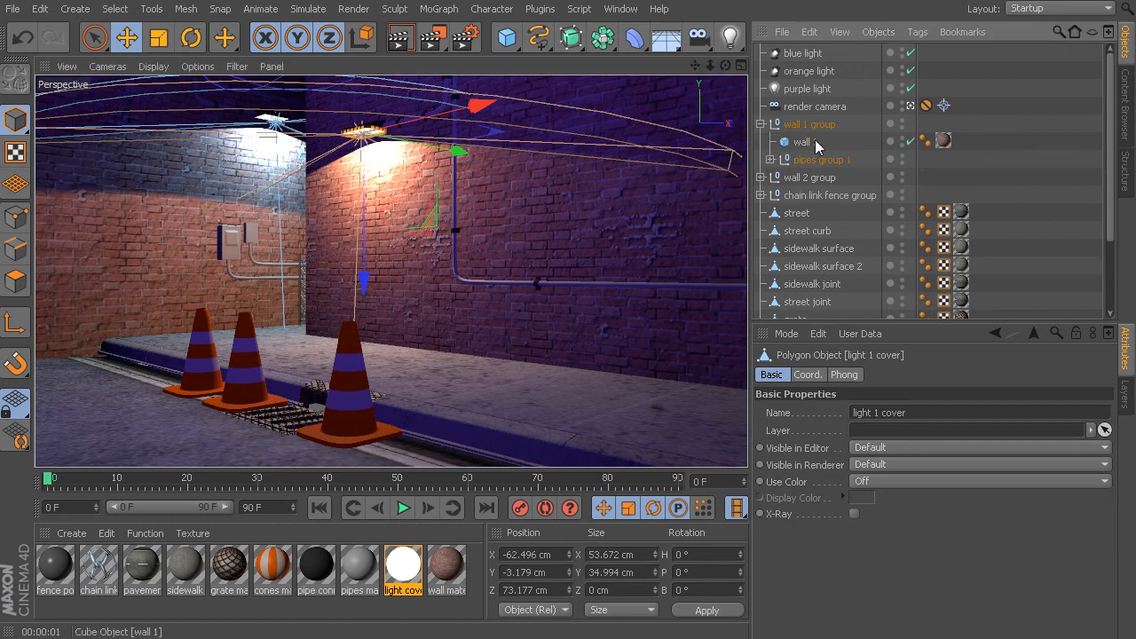
pyautogui.click(770, 160)
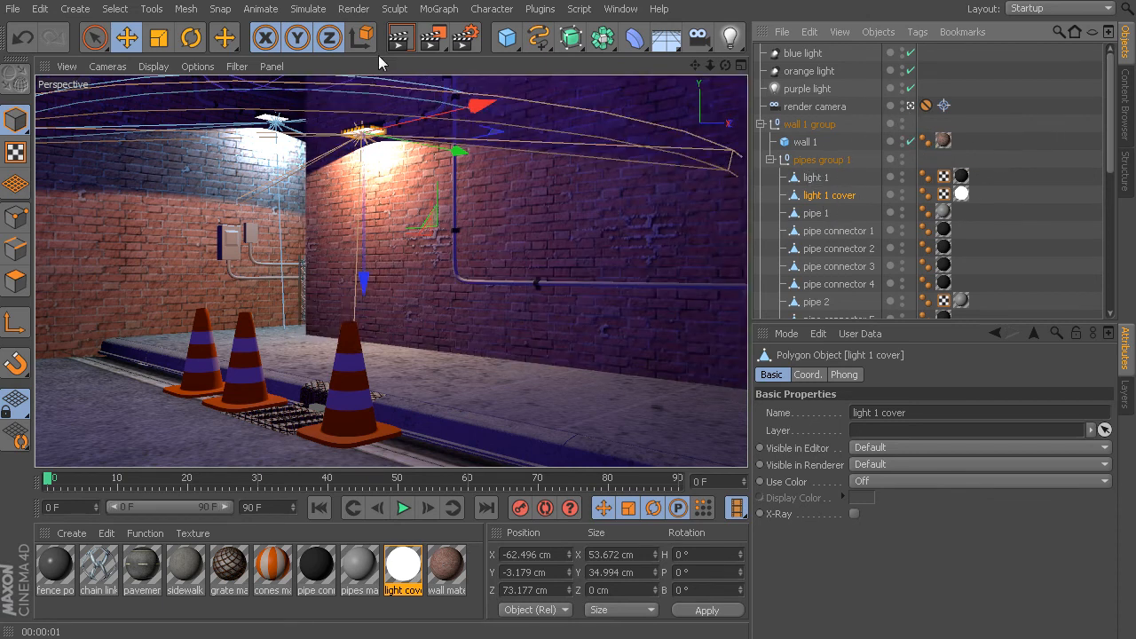
# Step: Add the Glow post effect to the scene's render settings, then close the settings window
pyautogui.click(219, 9)
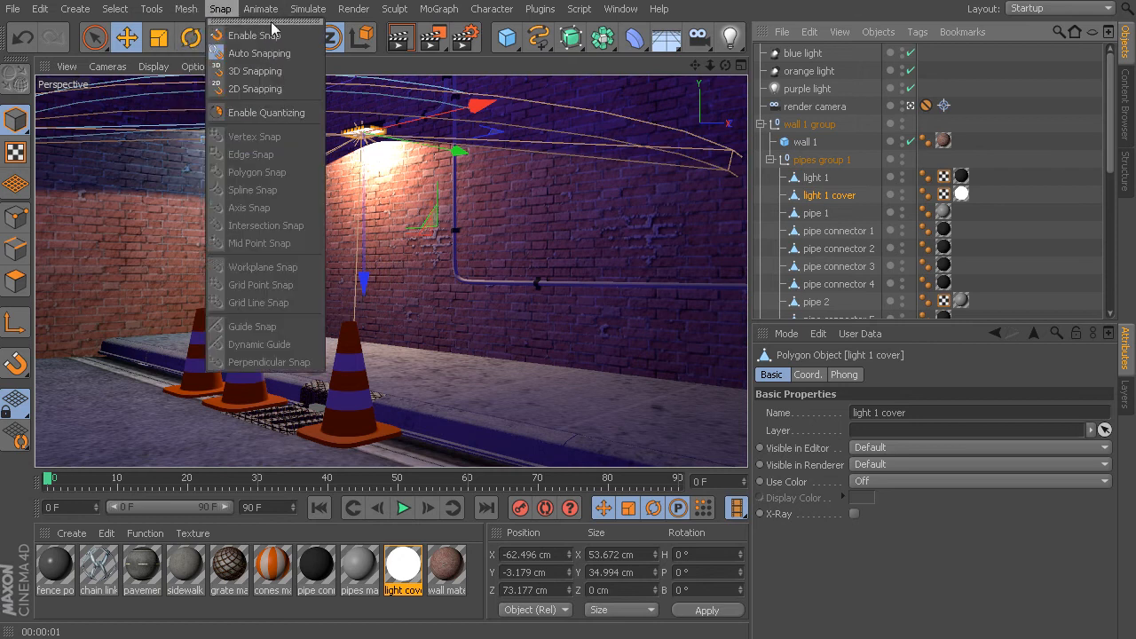
pyautogui.moveTo(355, 9)
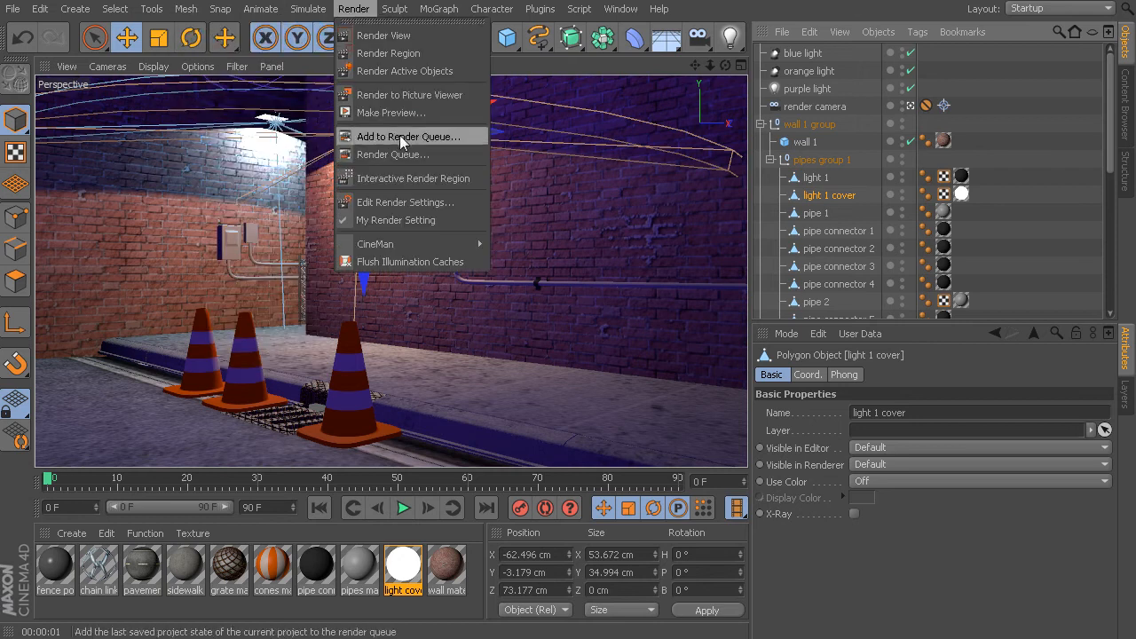
pyautogui.click(401, 201)
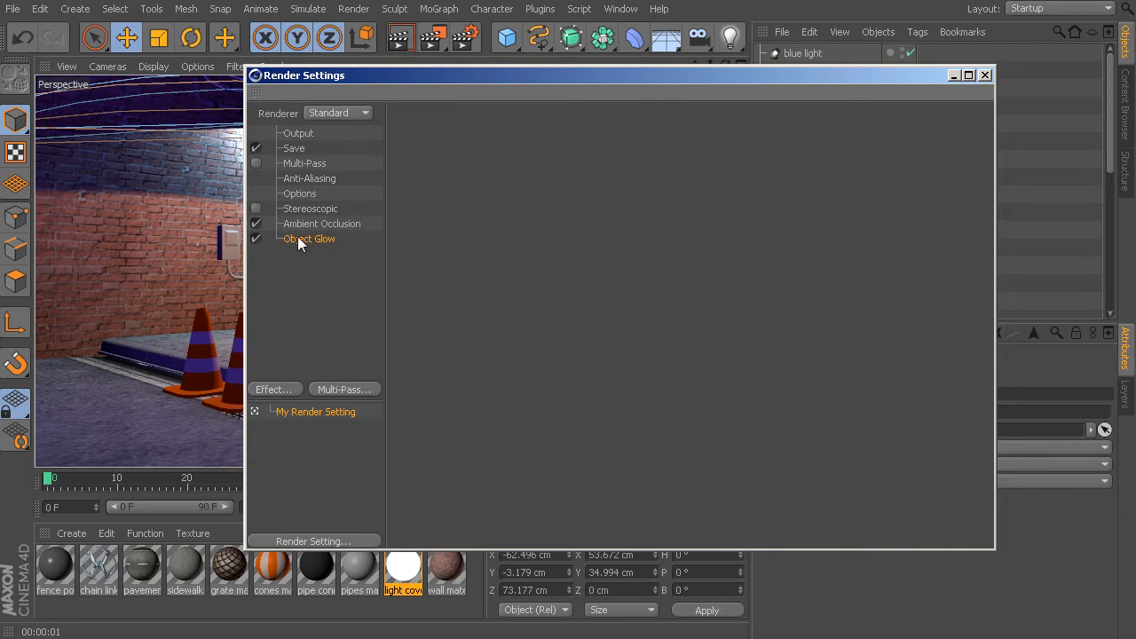
pyautogui.rightClick(298, 245)
pyautogui.click(264, 272)
pyautogui.click(271, 390)
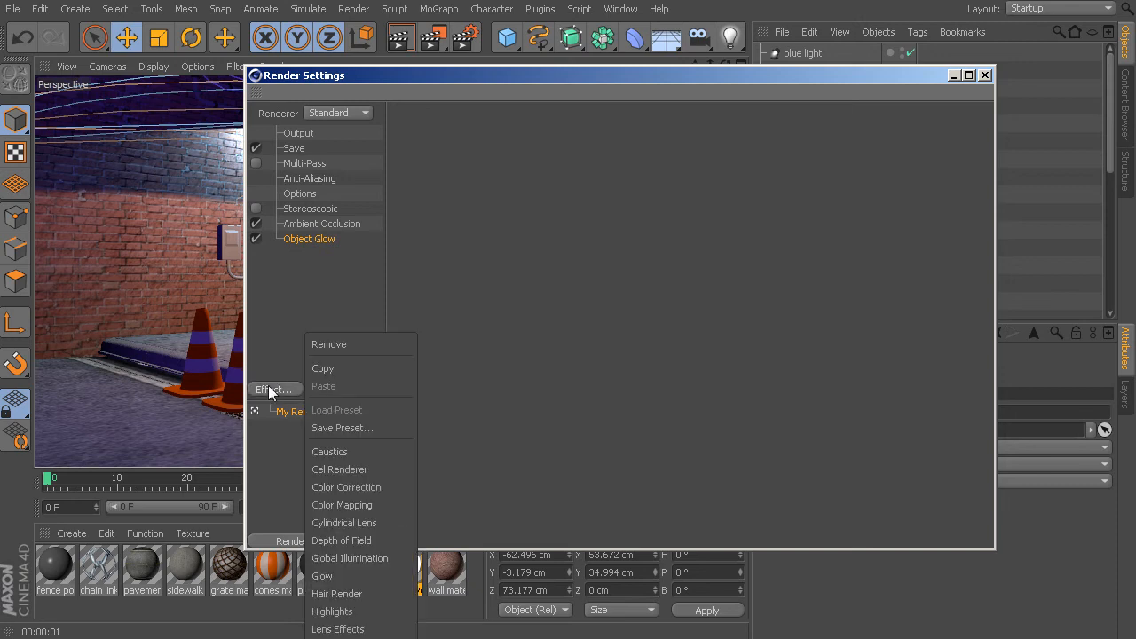
pyautogui.click(365, 574)
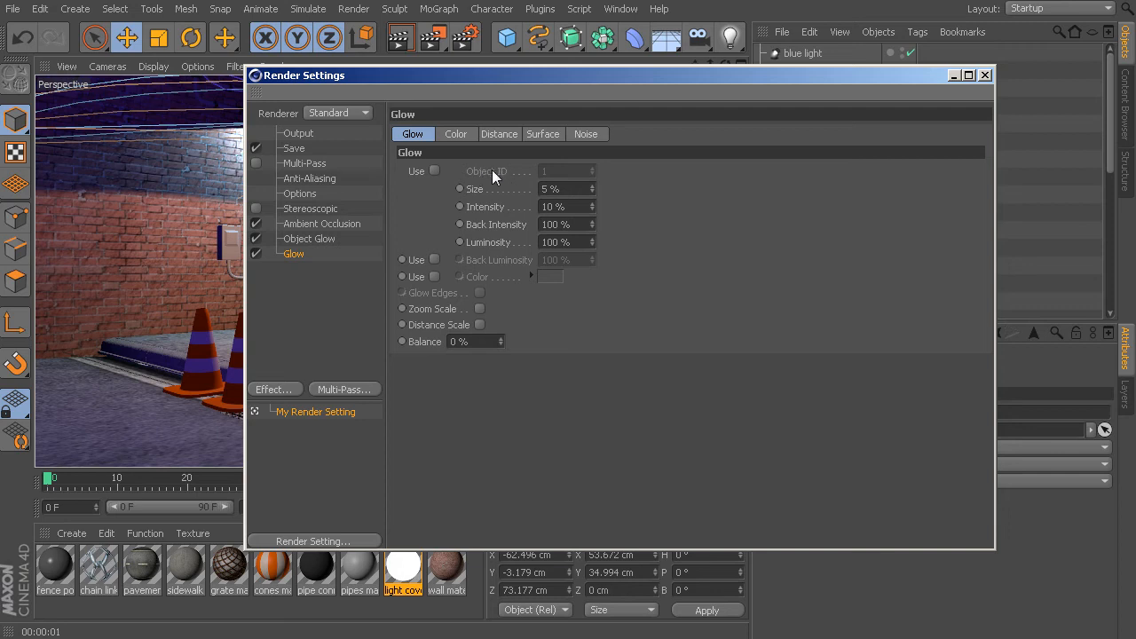
pyautogui.click(985, 77)
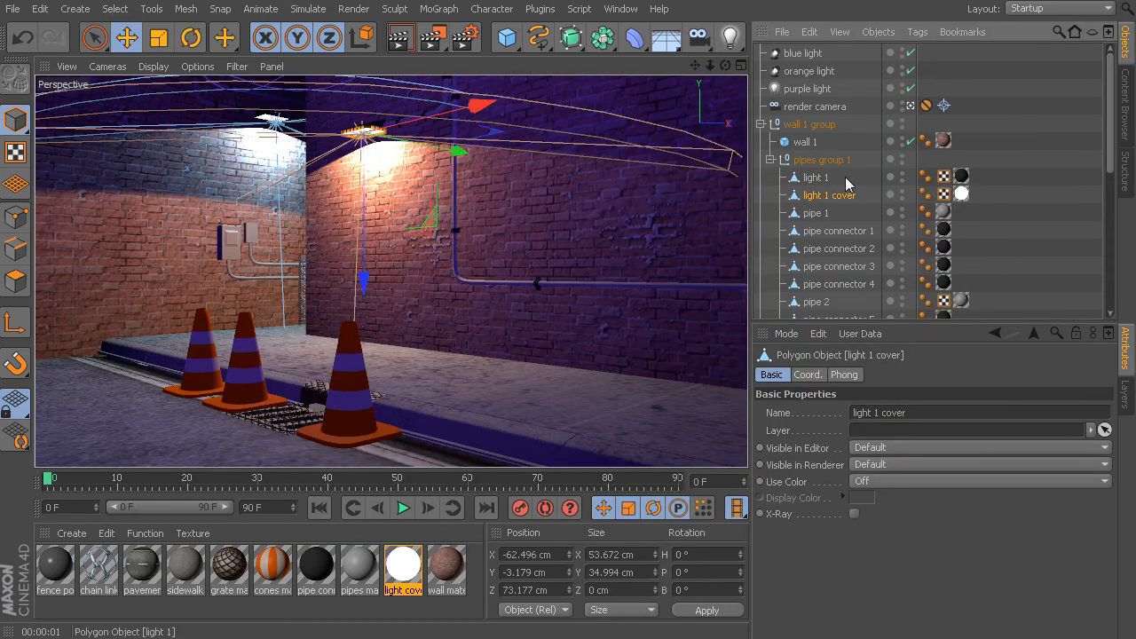
# Step: Give the light 1 cover object a Compositing tag and add it to object buffer 5
pyautogui.click(917, 32)
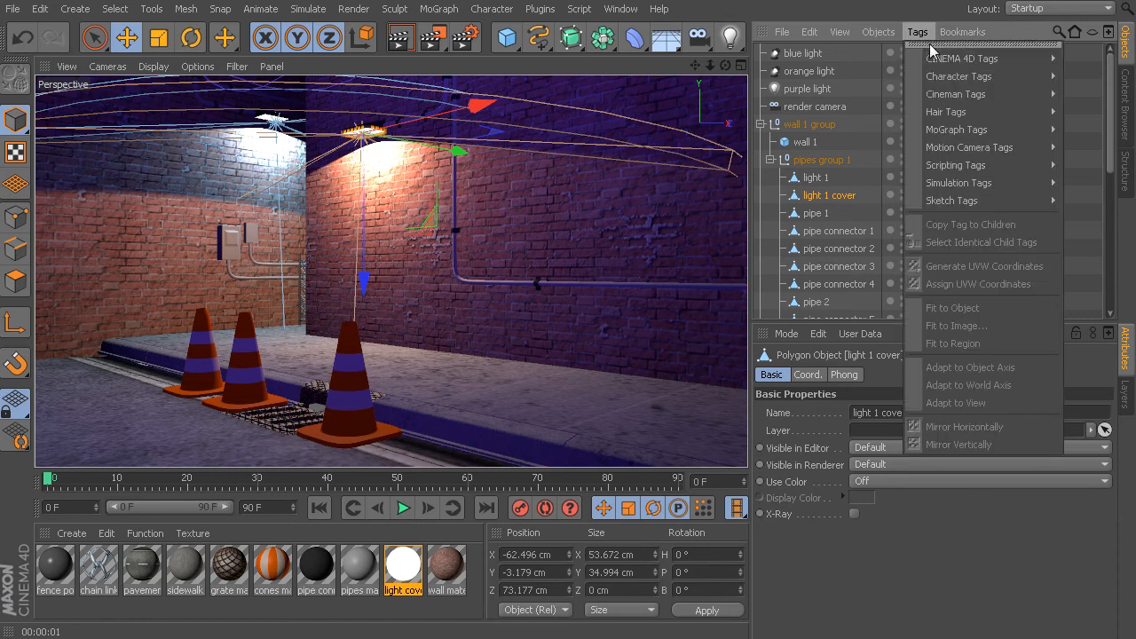
pyautogui.moveTo(985, 55)
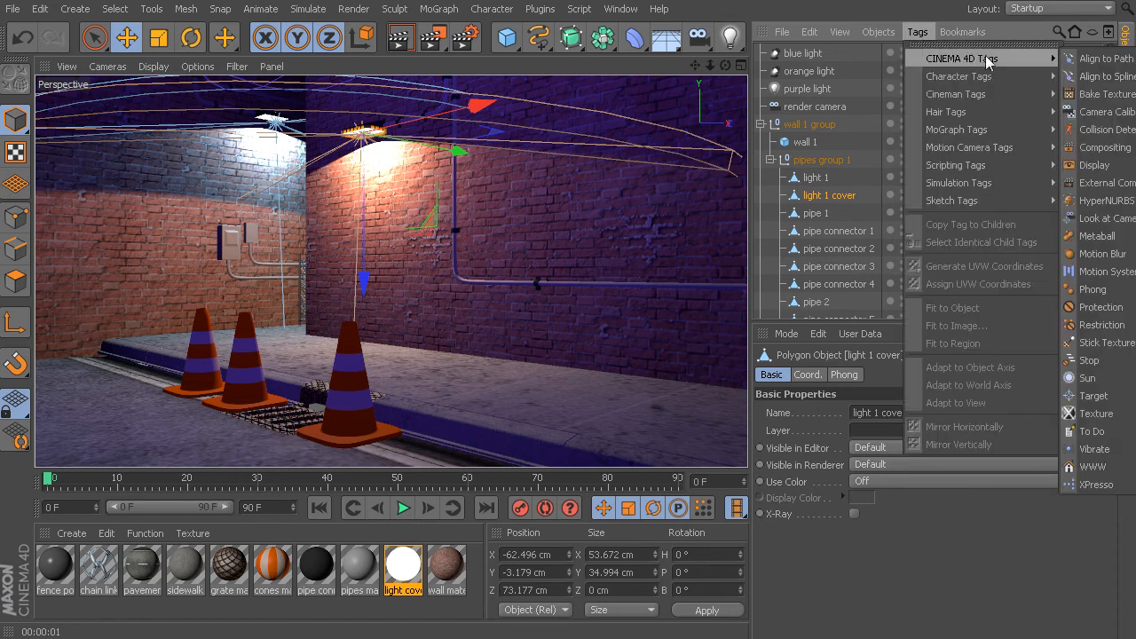
pyautogui.click(1086, 149)
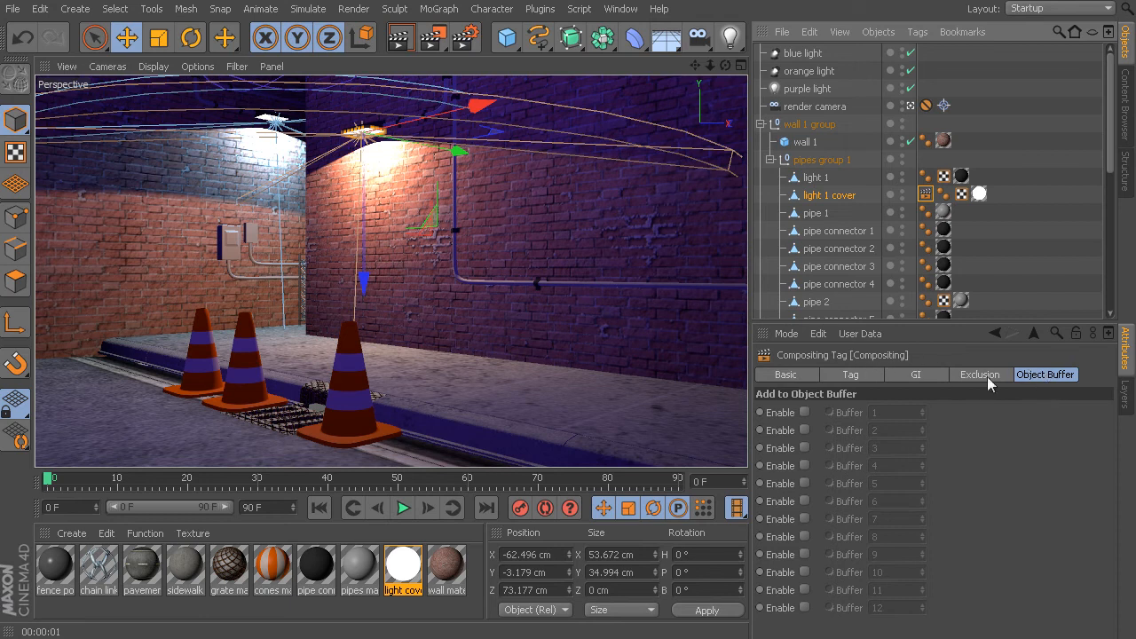
pyautogui.click(804, 413)
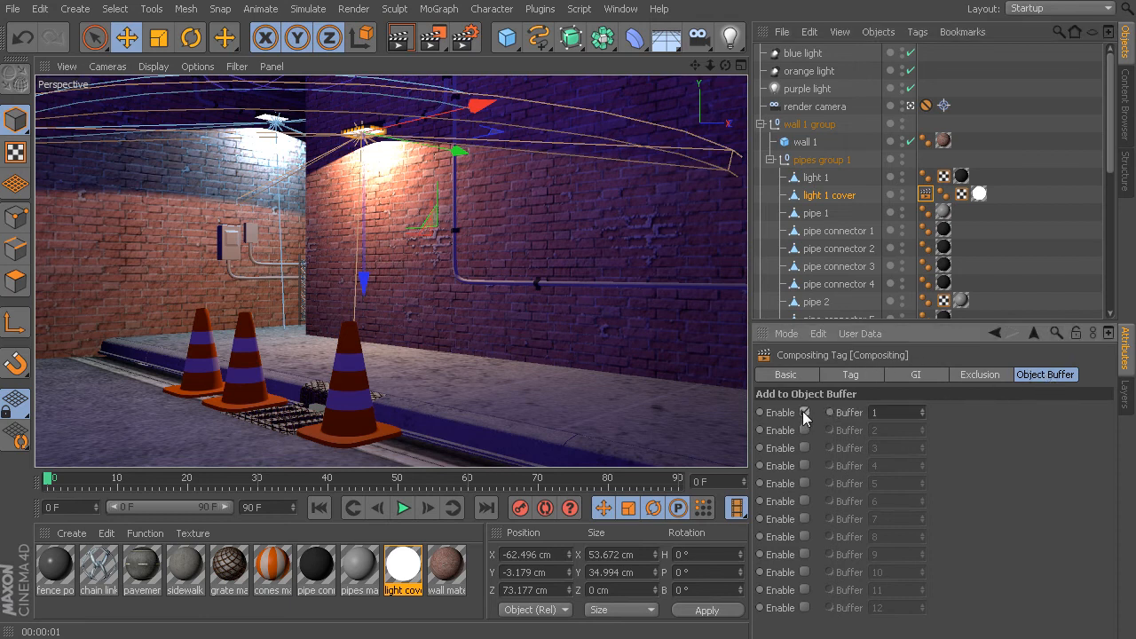
pyautogui.click(905, 413)
# Step: Turn on the interactive render region and limit the render settings' Glow effect to object ID 5
pyautogui.hotkey('alt', 'r')
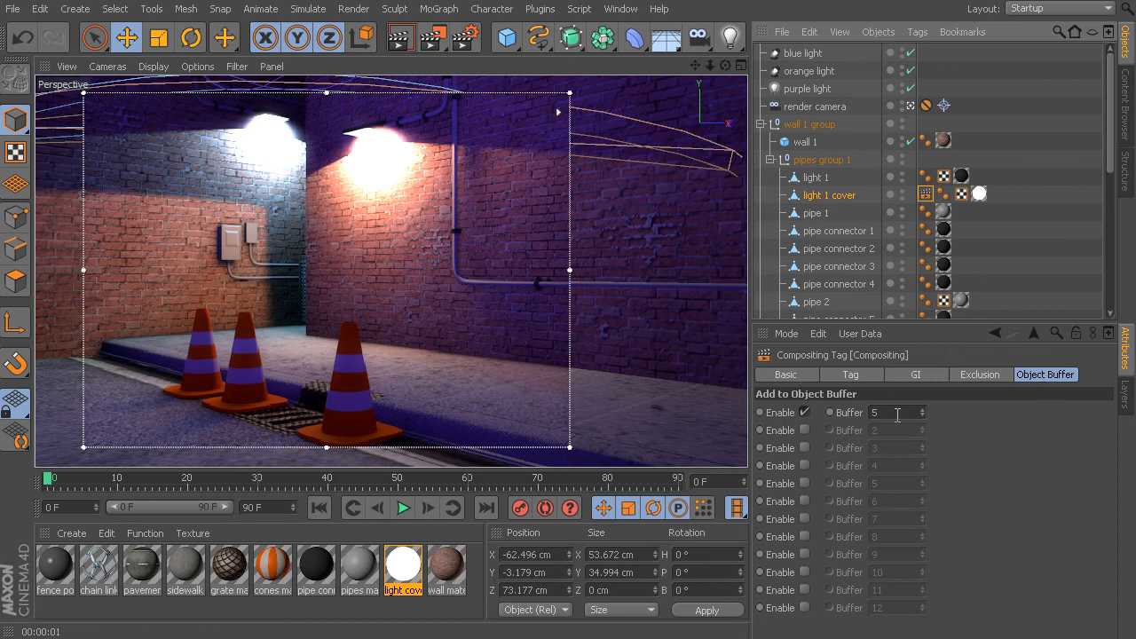
pyautogui.hotkey('ctrl', 'b')
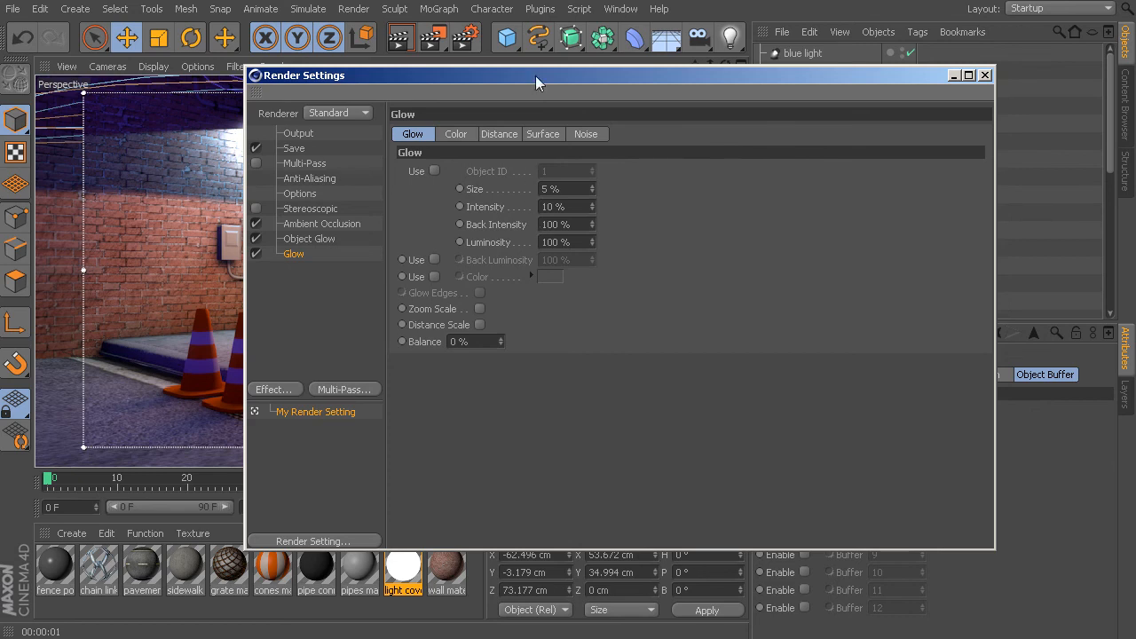
pyautogui.moveTo(535, 75); pyautogui.dragTo(608, 57)
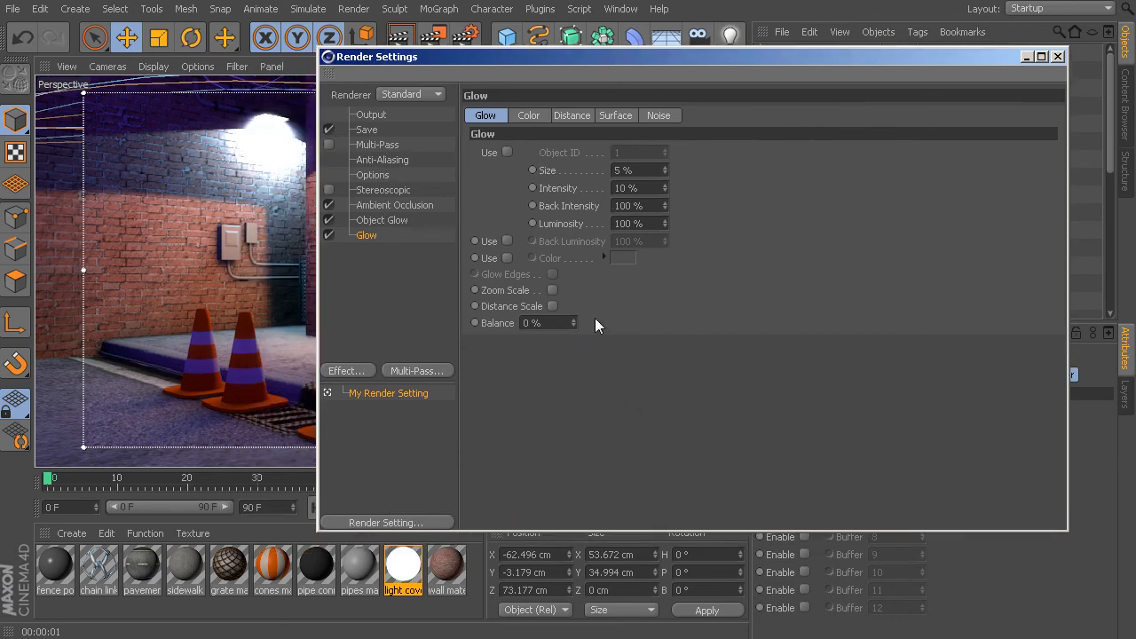
pyautogui.moveTo(693, 48); pyautogui.dragTo(864, 33)
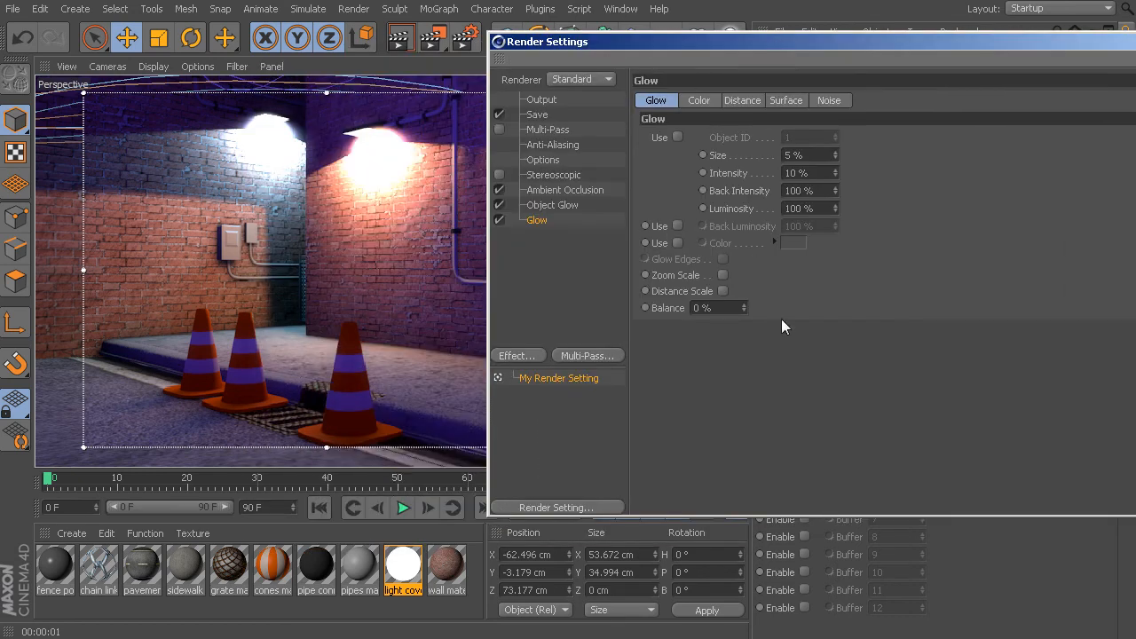
pyautogui.click(677, 137)
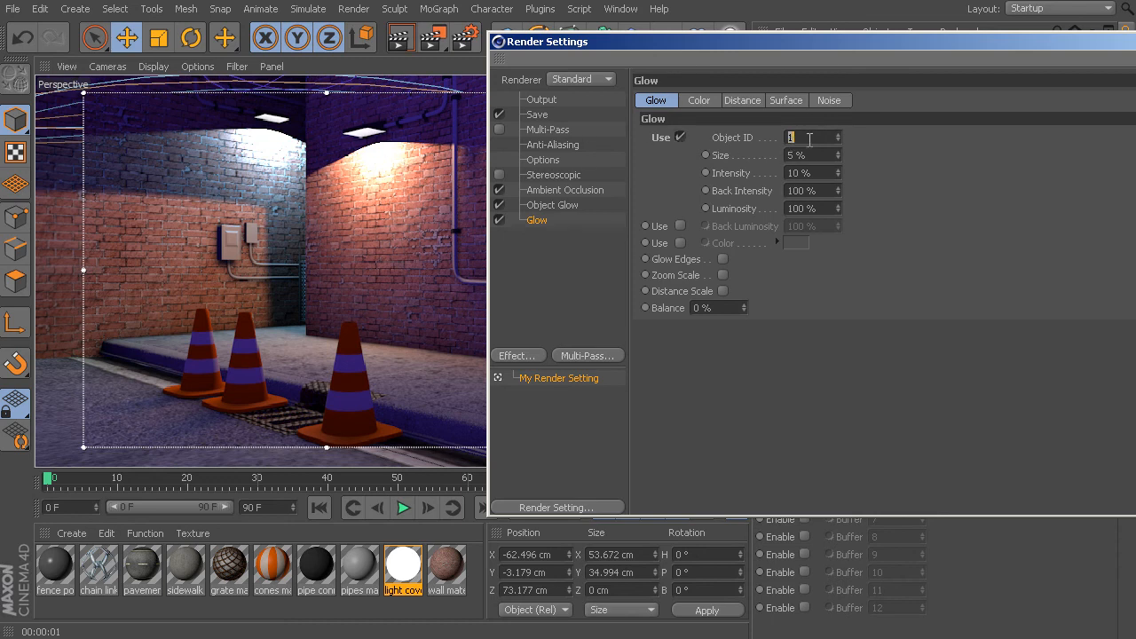
pyautogui.write('5')
pyautogui.press('Return')
pyautogui.hotkey('ctrl', 'r')
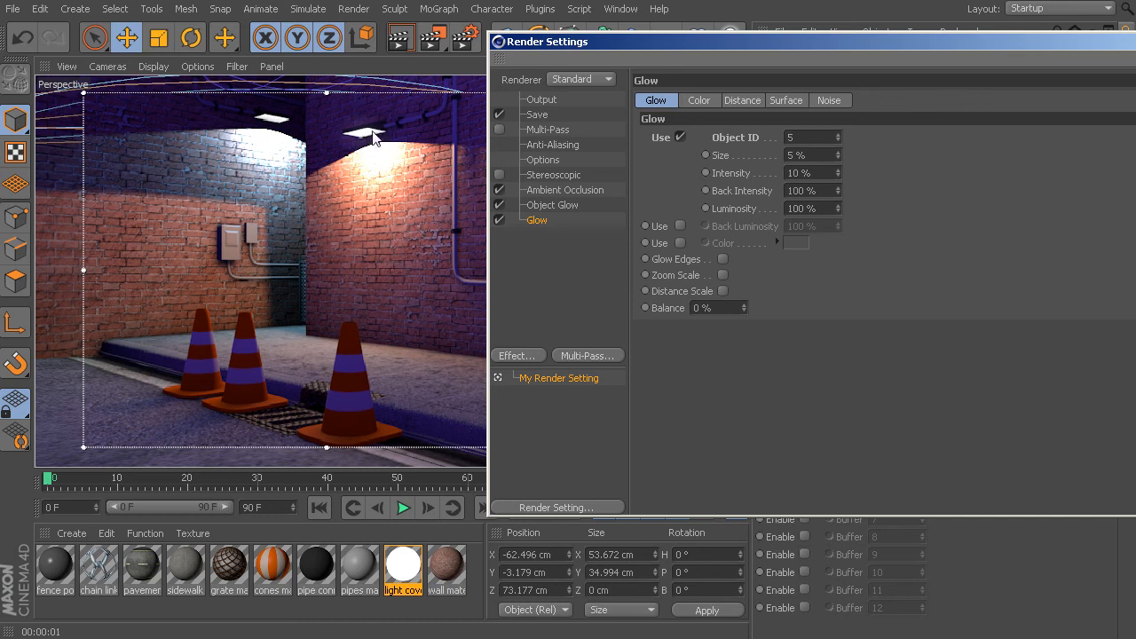
# Step: Set the Glow effect's intensity to 100 %
pyautogui.click(793, 172)
pyautogui.write('0')
pyautogui.press('Return')
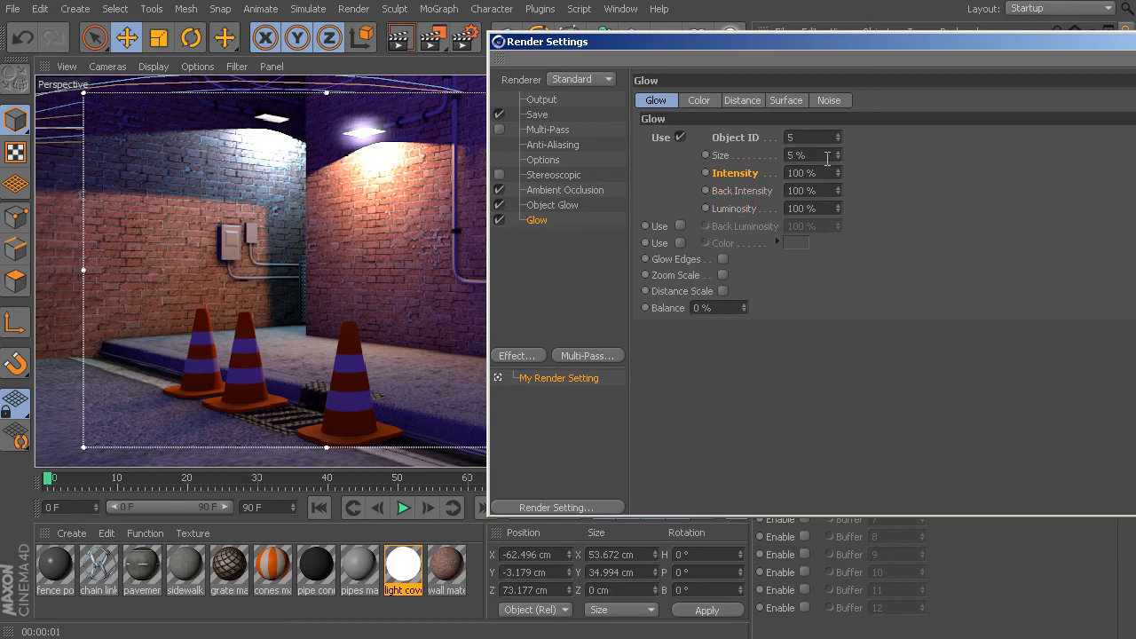
# Step: Try Glow effect sizes of 1 % and 2 % in the render region preview
pyautogui.doubleClick(795, 156)
pyautogui.write('1')
pyautogui.press('Return')
pyautogui.hotkey('ctrl', 'r')
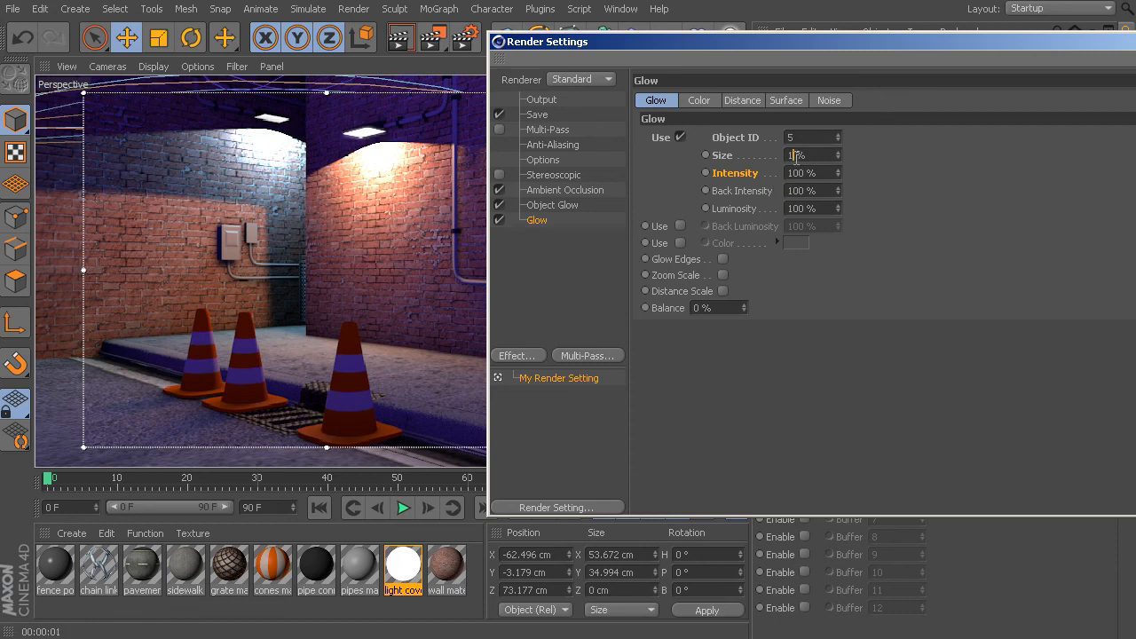
pyautogui.write('2')
pyautogui.press('Return')
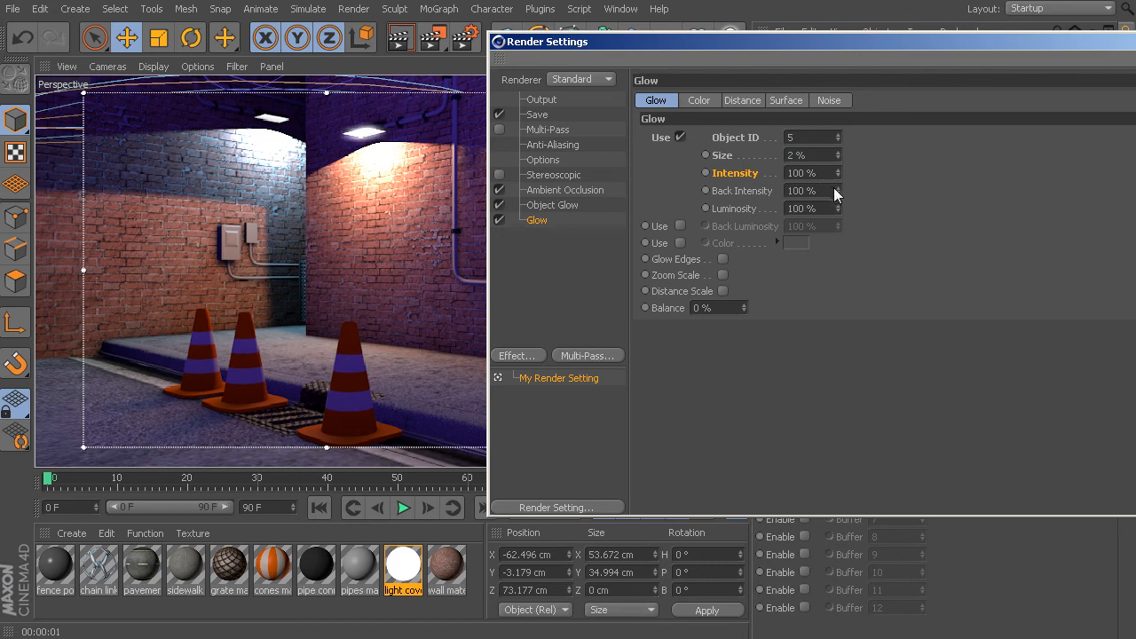
# Step: Set the Glow effect's intensity to 181 % and its size to 3 %, keeping the settings window clear of the preview
pyautogui.moveTo(838, 170); pyautogui.dragTo(837, 168)
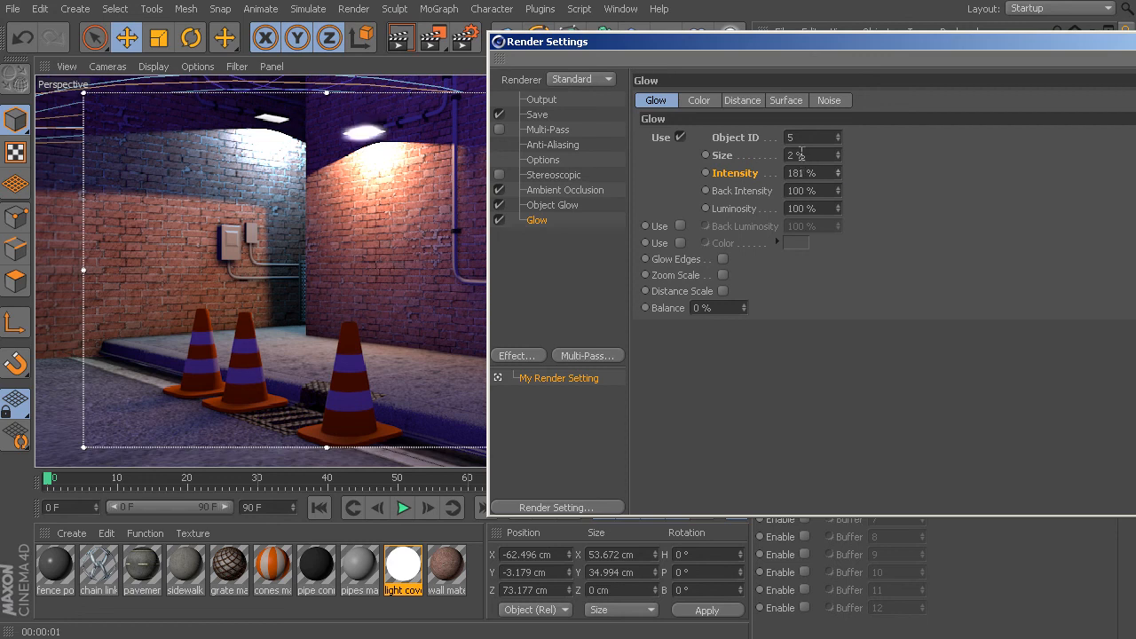
pyautogui.moveTo(795, 155); pyautogui.dragTo(778, 154)
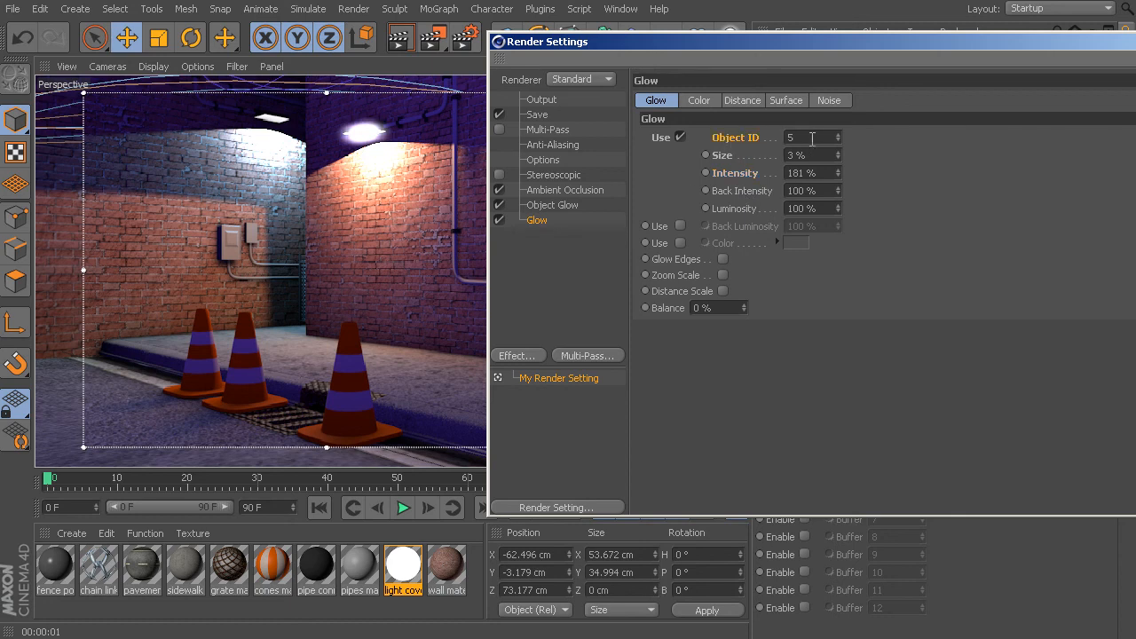
pyautogui.moveTo(826, 46); pyautogui.dragTo(730, 78)
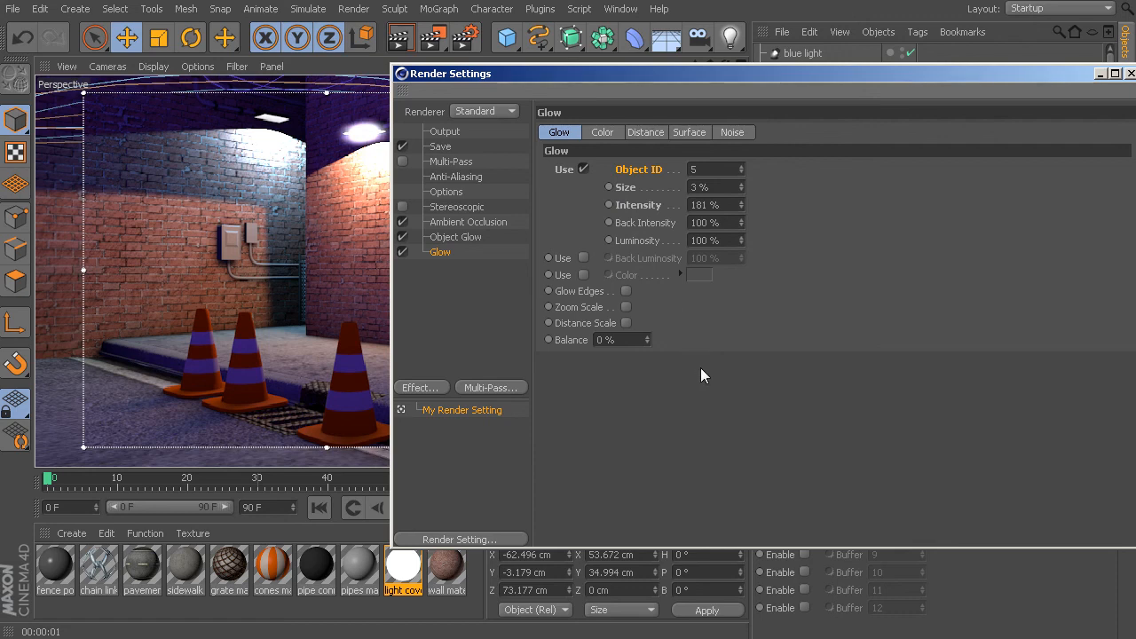
pyautogui.moveTo(713, 73); pyautogui.dragTo(804, 86)
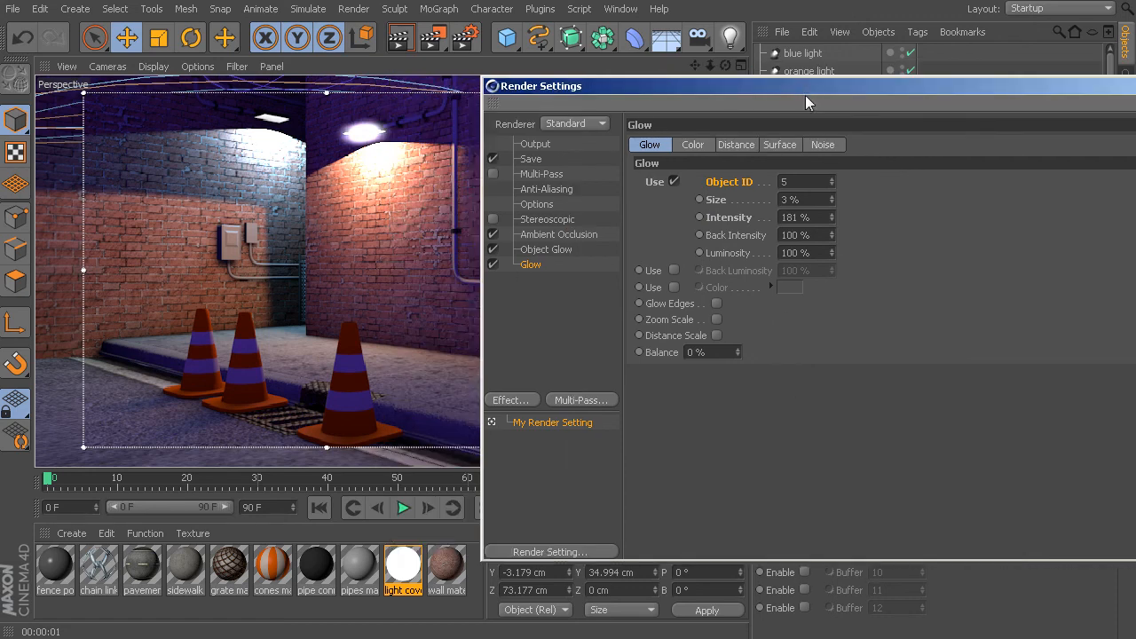